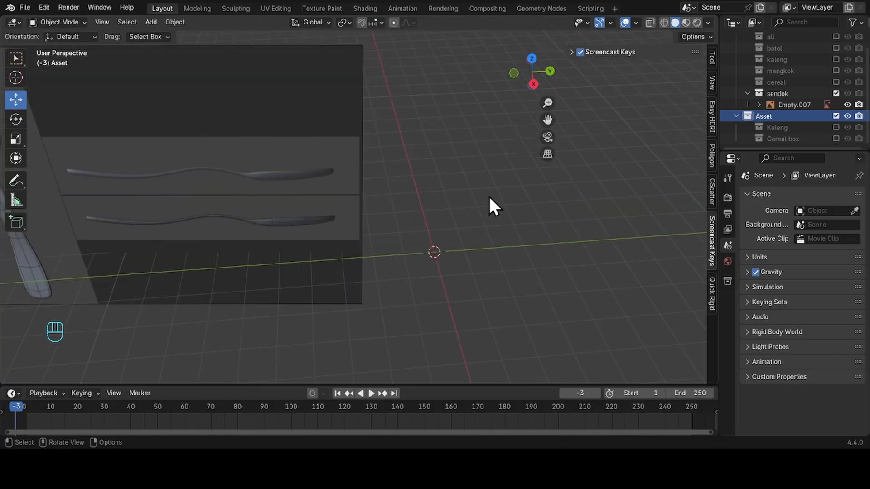
Step: Add a 2 m mesh plane at the world origin
{"action": "middle_click_drag", "start_coordinate": [488, 195], "coordinate": [436, 198], "text": "shift"}
{"action": "scroll", "coordinate": [436, 197], "scroll_direction": "down", "scroll_amount": 2}
{"action": "key", "text": "shift+a"}
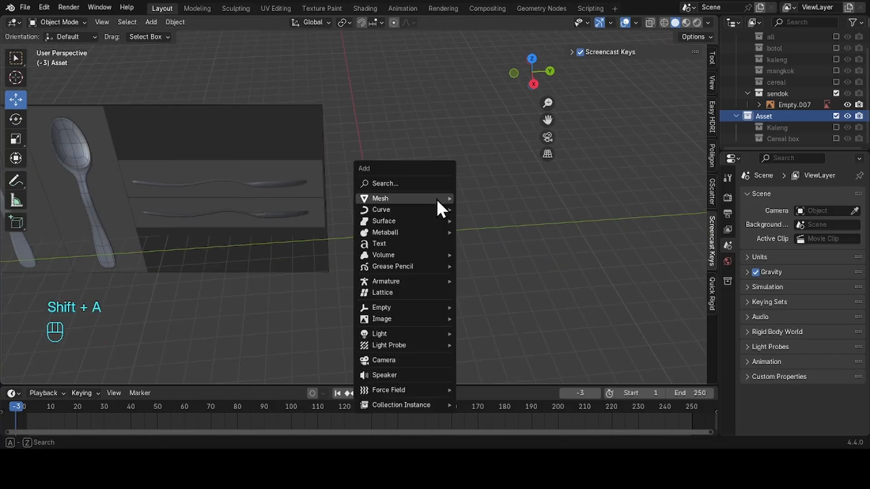
{"action": "mouse_move", "coordinate": [436, 198]}
{"action": "left_click", "coordinate": [475, 203]}
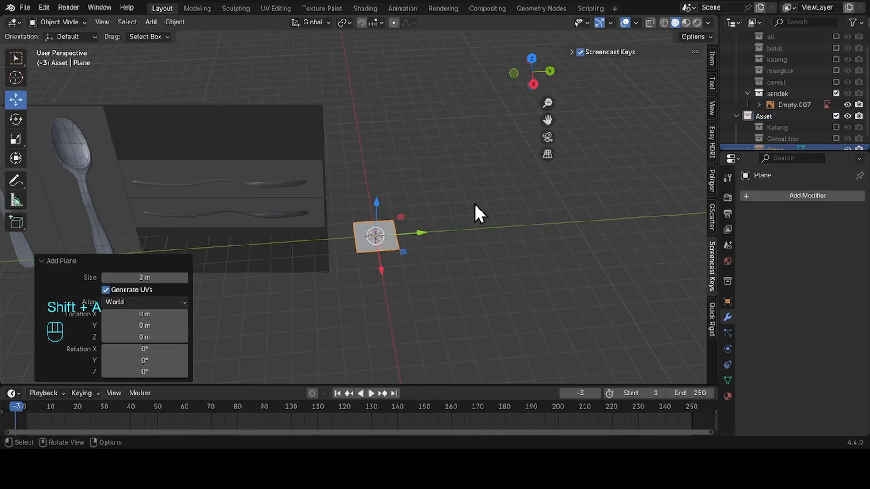
Step: Move the spoon reference image about 10.6 m along the Y axis so it sits behind the plane
{"action": "middle_click_drag", "start_coordinate": [298, 146], "coordinate": [320, 112], "text": "shift"}
{"action": "scroll", "coordinate": [479, 187], "scroll_direction": "up", "scroll_amount": 3}
{"action": "middle_click_drag", "start_coordinate": [481, 188], "coordinate": [257, 150]}
{"action": "left_click", "coordinate": [257, 150]}
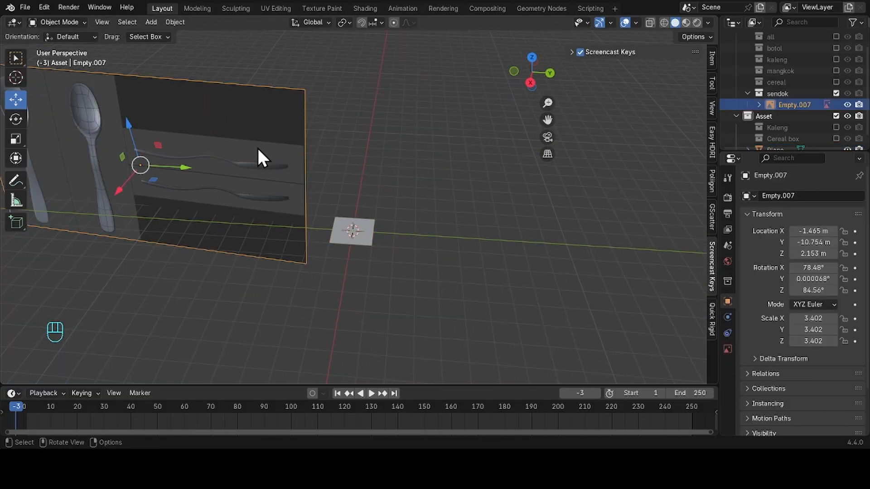
{"action": "key", "text": "g"}
{"action": "key", "text": "y"}
{"action": "key", "text": "y"}
{"action": "key", "text": "y"}
{"action": "key", "text": "y"}
{"action": "left_click", "coordinate": [529, 175]}
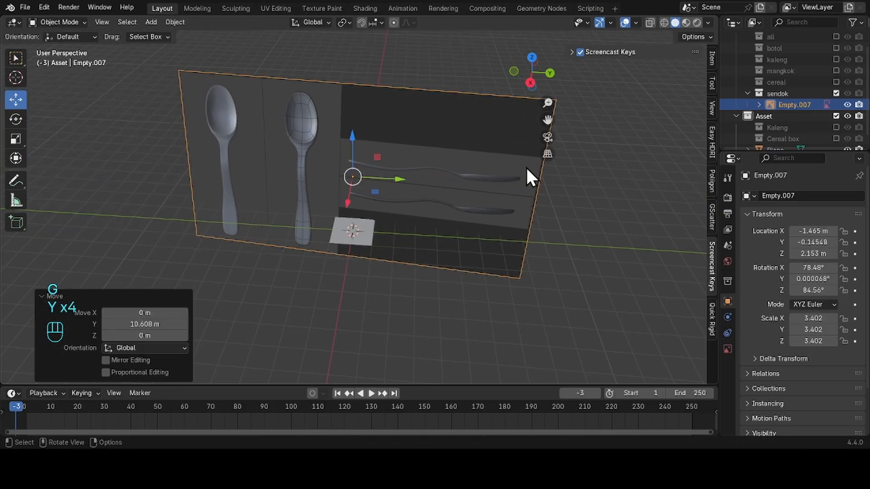
Step: Push the spoon reference image back along the X axis to about -7.37 m, clear of the plane
{"action": "key", "text": "y"}
{"action": "key", "text": "g"}
{"action": "key", "text": "z"}
{"action": "key", "text": "z"}
{"action": "key", "text": "z"}
{"action": "key", "text": "z"}
{"action": "key", "text": "x"}
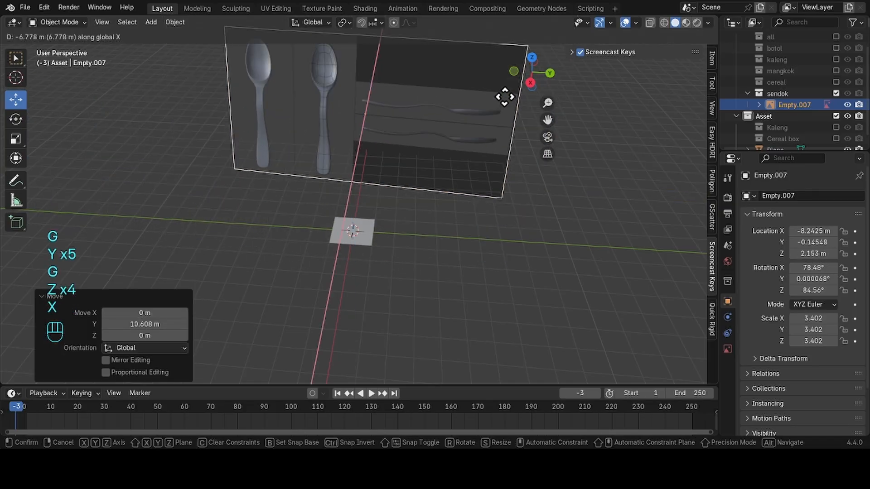
{"action": "key", "text": "x"}
{"action": "key", "text": "x"}
{"action": "key", "text": "x"}
{"action": "left_click", "coordinate": [487, 101]}
{"action": "middle_click_drag", "start_coordinate": [418, 202], "coordinate": [424, 197]}
{"action": "left_click", "coordinate": [406, 241]}
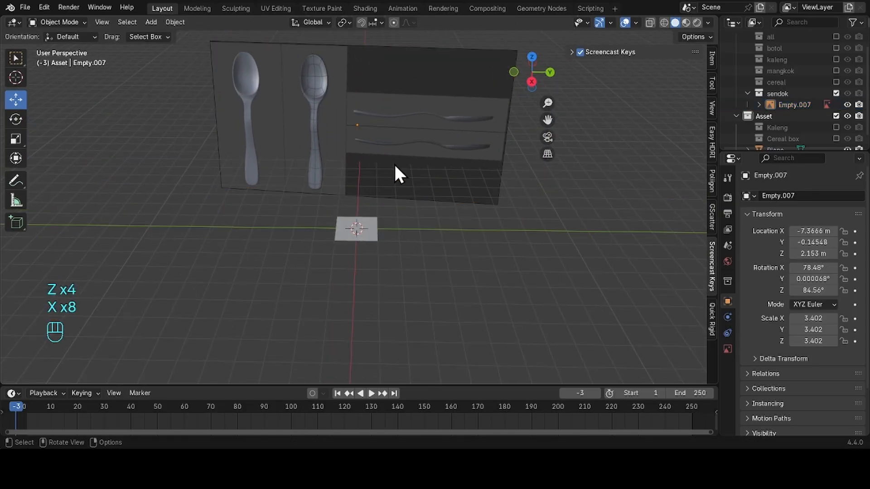
Step: Try setting the reference image's Z rotation to 0° and undo the change
{"action": "left_click", "coordinate": [395, 164]}
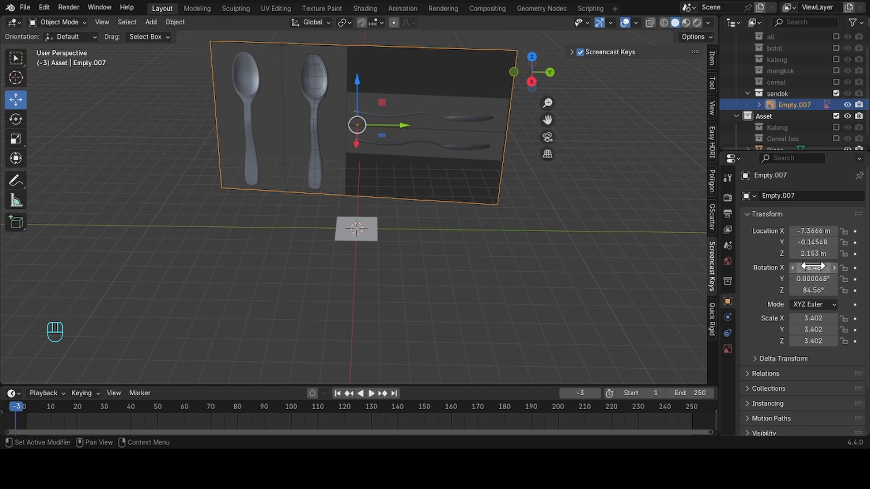
{"action": "left_click", "coordinate": [810, 290]}
{"action": "key", "text": "Return"}
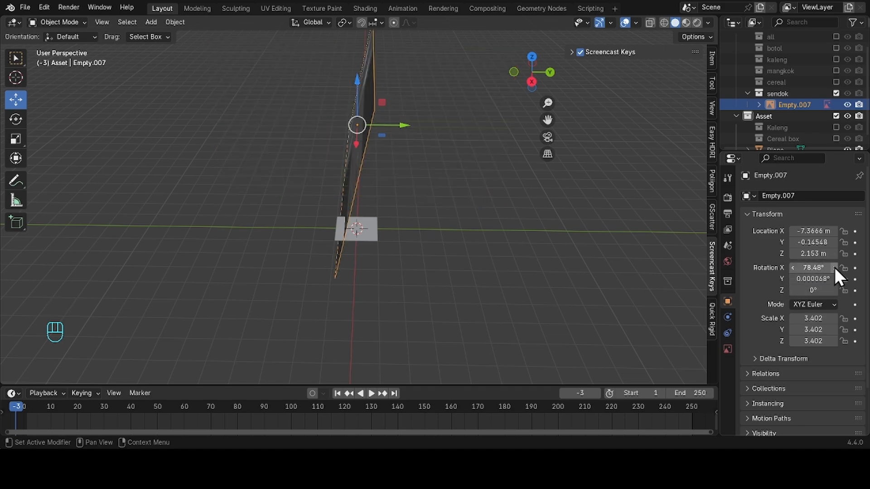
{"action": "key", "text": "ctrl+z"}
{"action": "left_click", "coordinate": [455, 239]}
Step: Enter Edit Mode on the plane and clear its face selection
{"action": "scroll", "coordinate": [340, 174], "scroll_direction": "up", "scroll_amount": 1}
{"action": "scroll", "coordinate": [341, 176], "scroll_direction": "up", "scroll_amount": 1}
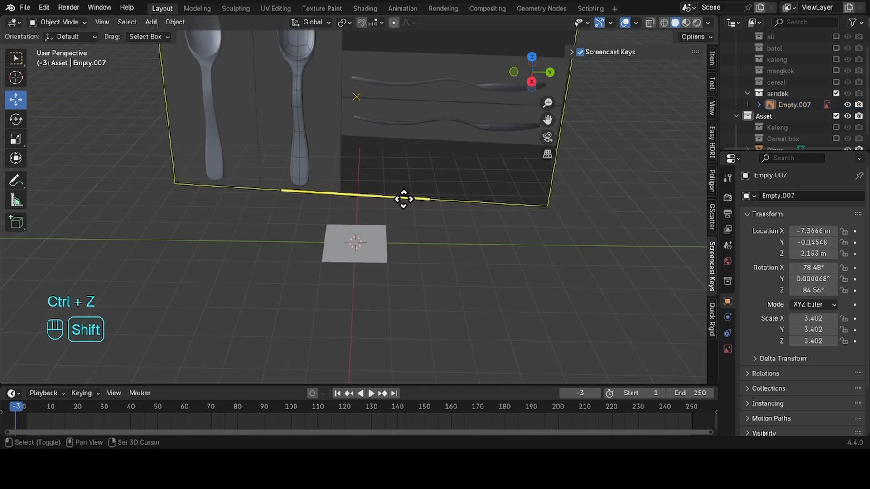
{"action": "scroll", "coordinate": [378, 270], "scroll_direction": "up", "scroll_amount": 1}
{"action": "mouse_move", "coordinate": [403, 198]}
{"action": "middle_mouse_down", "text": "shift"}
{"action": "mouse_move", "coordinate": [391, 233]}
{"action": "mouse_move", "coordinate": [409, 189]}
{"action": "mouse_move", "coordinate": [412, 200]}
{"action": "middle_mouse_up", "text": "shift"}
{"action": "scroll", "coordinate": [377, 271], "scroll_direction": "up", "scroll_amount": 1}
{"action": "left_click", "coordinate": [360, 298]}
{"action": "key", "text": "Tab"}
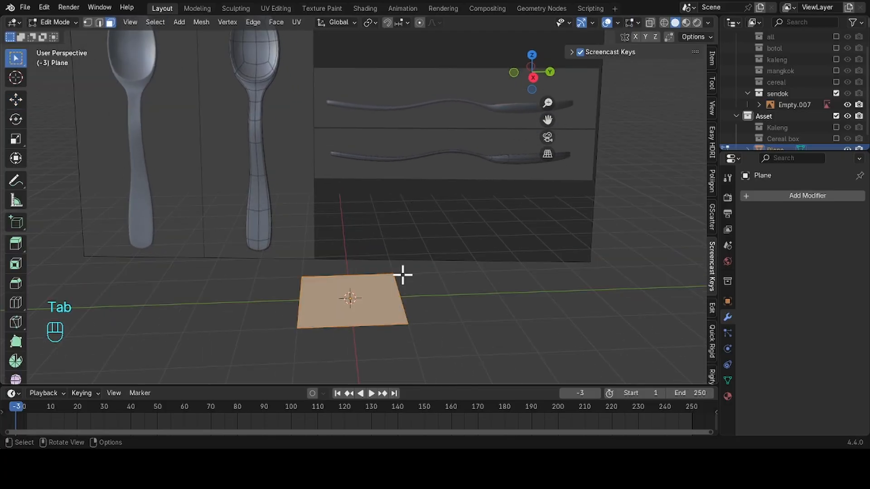
{"action": "left_click", "coordinate": [391, 271]}
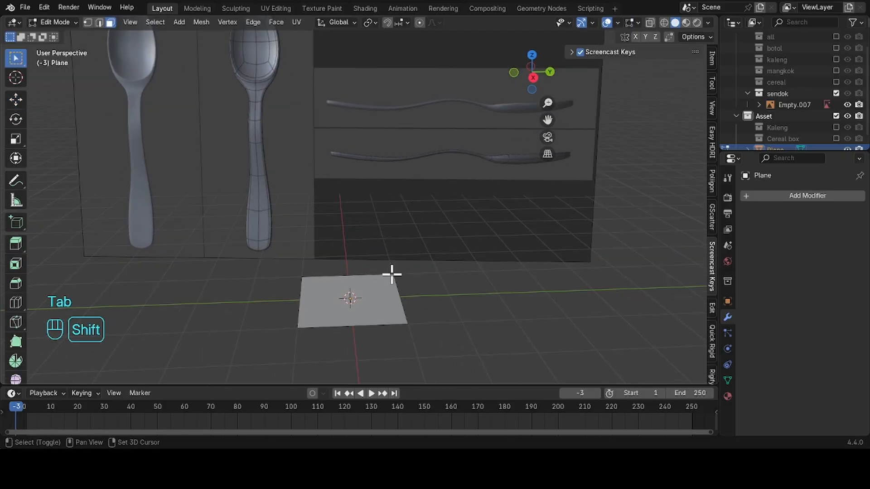
Step: Select the two vertices of the plane's edge nearest the reference image and scale them to about 0.712
{"action": "middle_click_drag", "start_coordinate": [336, 252], "coordinate": [343, 260]}
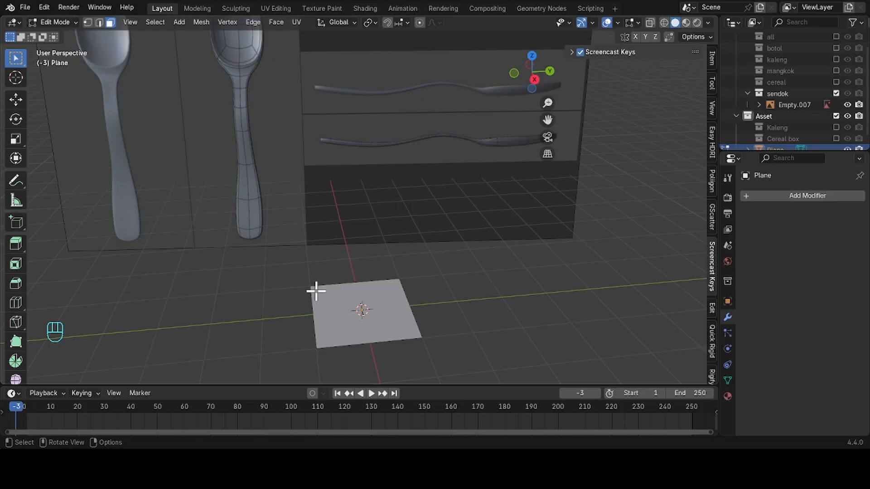
{"action": "left_click", "coordinate": [398, 279], "text": "shift"}
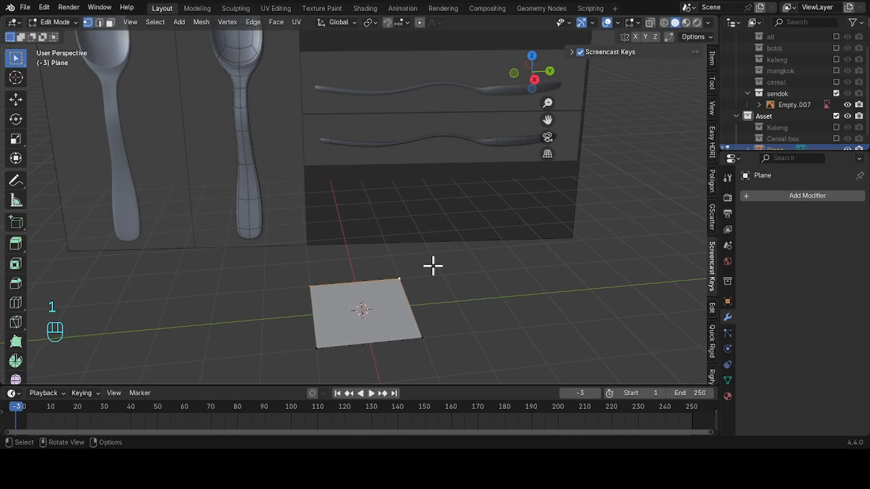
{"action": "middle_click_drag", "start_coordinate": [432, 266], "coordinate": [431, 276]}
{"action": "key", "text": "s"}
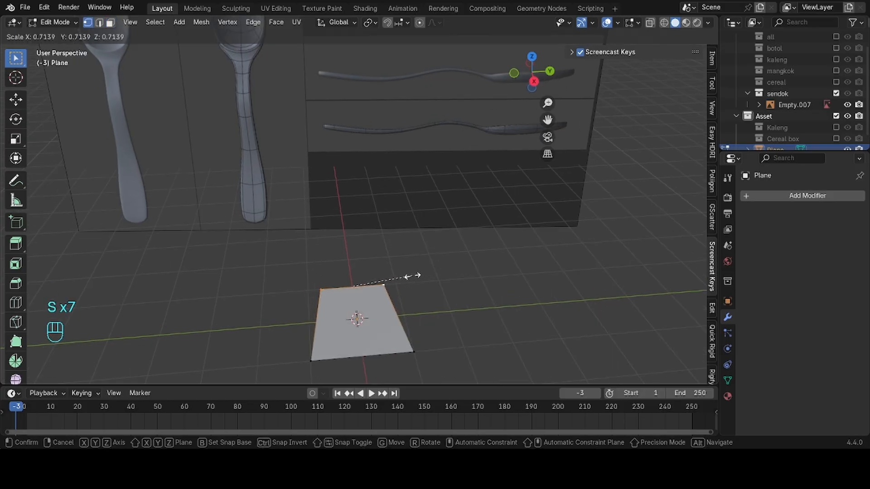
{"action": "left_click", "coordinate": [413, 282]}
Step: Extrude the plane's wider front edge about 0.98 m along the X axis
{"action": "middle_click_drag", "start_coordinate": [409, 330], "coordinate": [396, 286], "text": "shift"}
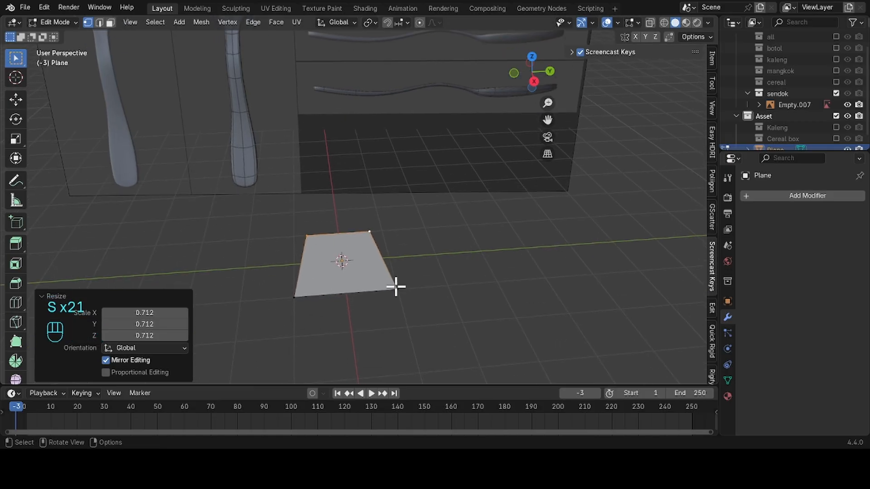
{"action": "left_click", "coordinate": [395, 287], "text": "shift"}
{"action": "middle_click_drag", "start_coordinate": [294, 298], "coordinate": [422, 286]}
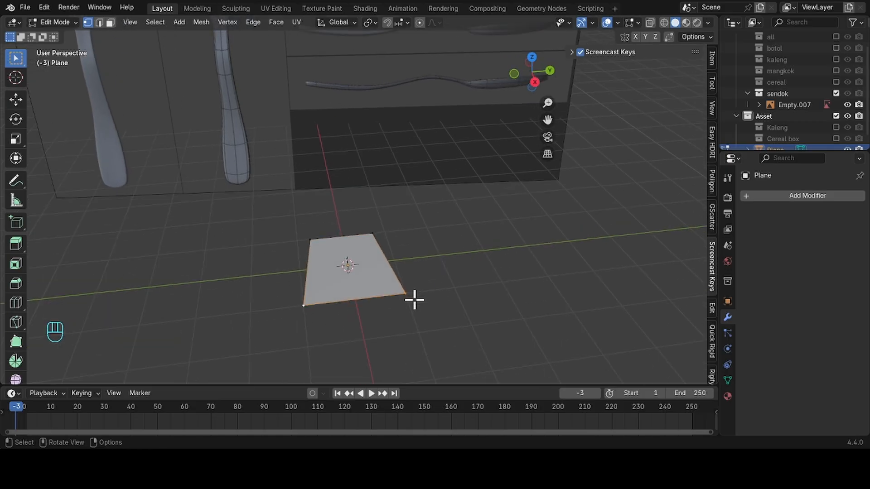
{"action": "key", "text": "e"}
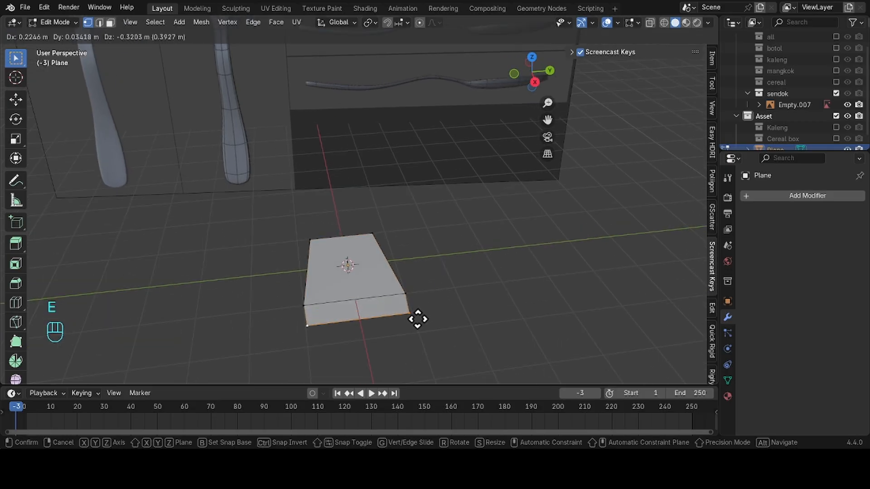
{"action": "key", "text": "x"}
{"action": "key", "text": "x"}
{"action": "key", "text": "x"}
{"action": "key", "text": "x"}
{"action": "key", "text": "x"}
{"action": "key", "text": "x"}
{"action": "key", "text": "x"}
{"action": "key", "text": "x"}
{"action": "key", "text": "x"}
{"action": "key", "text": "x"}
{"action": "key", "text": "x"}
{"action": "key", "text": "x"}
{"action": "key", "text": "x"}
{"action": "key", "text": "x"}
{"action": "key", "text": "x"}
{"action": "key", "text": "x"}
{"action": "key", "text": "x"}
{"action": "key", "text": "x"}
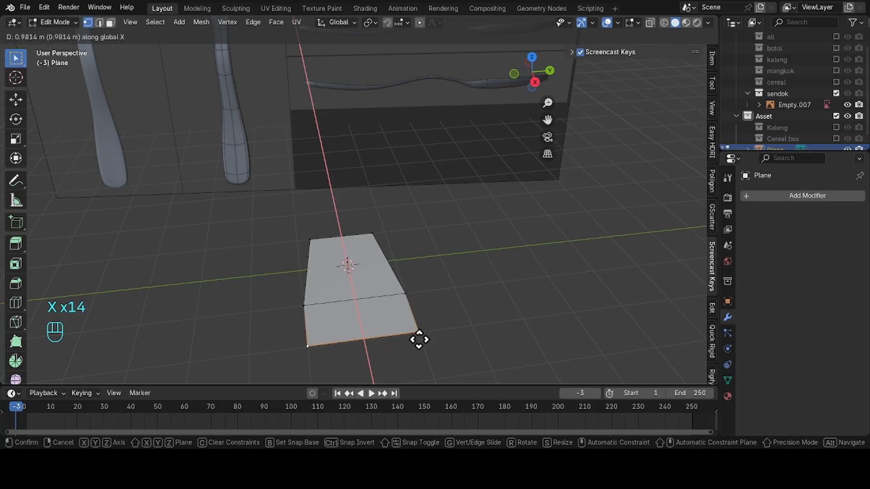
{"action": "left_click", "coordinate": [418, 340]}
Step: Scale the extruded front edge inward so the outline tapers to match the back
{"action": "middle_click_drag", "start_coordinate": [418, 340], "coordinate": [408, 288]}
{"action": "key", "text": "s"}
{"action": "key", "text": "s"}
{"action": "key", "text": "s"}
{"action": "key", "text": "s"}
{"action": "key", "text": "s"}
{"action": "key", "text": "s"}
{"action": "key", "text": "s"}
{"action": "key", "text": "s"}
{"action": "key", "text": "s"}
{"action": "key", "text": "s"}
{"action": "key", "text": "s"}
{"action": "key", "text": "s"}
{"action": "key", "text": "s"}
{"action": "key", "text": "s"}
{"action": "left_click", "coordinate": [392, 271]}
Step: Scale the two back-edge vertices inward in two passes, by about 0.967 and about 0.952
{"action": "left_click", "coordinate": [372, 233]}
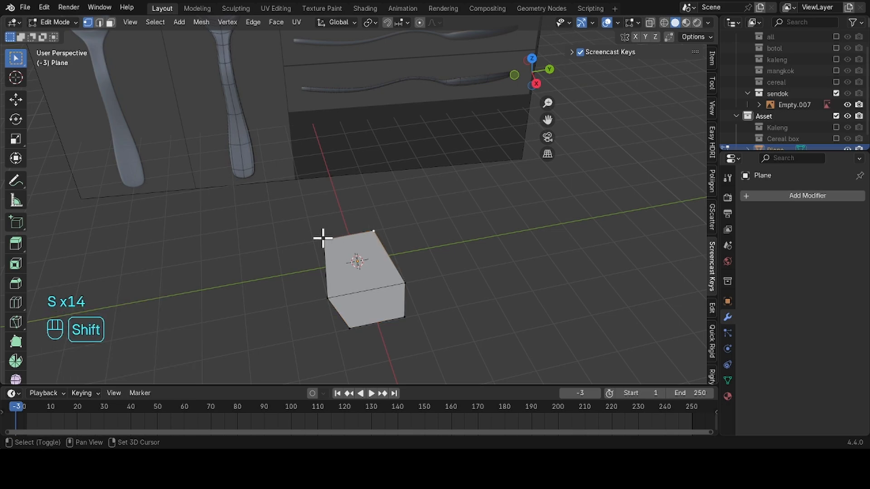
{"action": "left_click", "coordinate": [323, 239], "text": "shift"}
{"action": "key", "text": "s"}
{"action": "key", "text": "s"}
{"action": "key", "text": "s"}
{"action": "key", "text": "s"}
{"action": "key", "text": "s"}
{"action": "key", "text": "s"}
{"action": "key", "text": "s"}
{"action": "key", "text": "s"}
{"action": "key", "text": "s"}
{"action": "key", "text": "s"}
{"action": "left_click", "coordinate": [383, 242]}
{"action": "key", "text": "s"}
{"action": "key", "text": "s"}
{"action": "key", "text": "s"}
{"action": "key", "text": "s"}
{"action": "key", "text": "s"}
{"action": "key", "text": "s"}
{"action": "key", "text": "s"}
{"action": "key", "text": "s"}
{"action": "key", "text": "s"}
{"action": "key", "text": "s"}
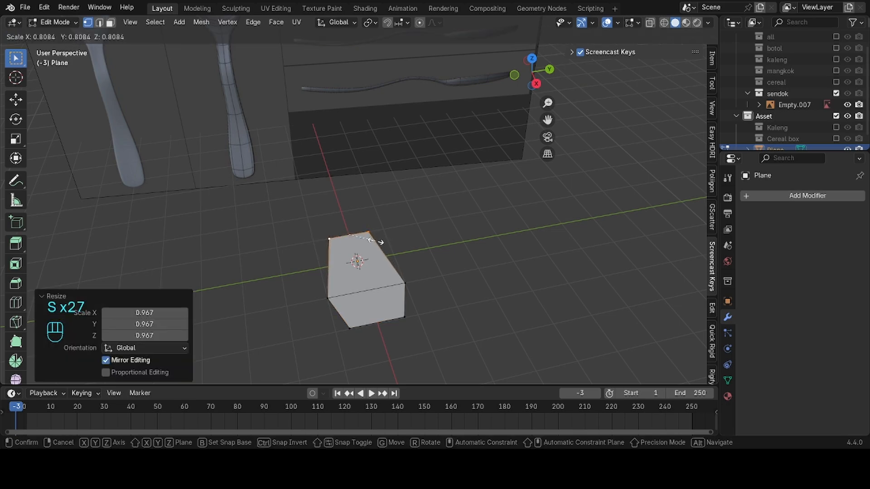
{"action": "left_click", "coordinate": [380, 242]}
Step: Move the back edge forward along the X axis to shorten the rear face, and clear the selection
{"action": "key", "text": "g"}
{"action": "key", "text": "x"}
{"action": "key", "text": "x"}
{"action": "key", "text": "x"}
{"action": "key", "text": "x"}
{"action": "key", "text": "x"}
{"action": "key", "text": "x"}
{"action": "key", "text": "x"}
{"action": "key", "text": "x"}
{"action": "key", "text": "x"}
{"action": "key", "text": "x"}
{"action": "key", "text": "x"}
{"action": "key", "text": "x"}
{"action": "key", "text": "x"}
{"action": "key", "text": "x"}
{"action": "key", "text": "x"}
{"action": "key", "text": "x"}
{"action": "key", "text": "x"}
{"action": "key", "text": "x"}
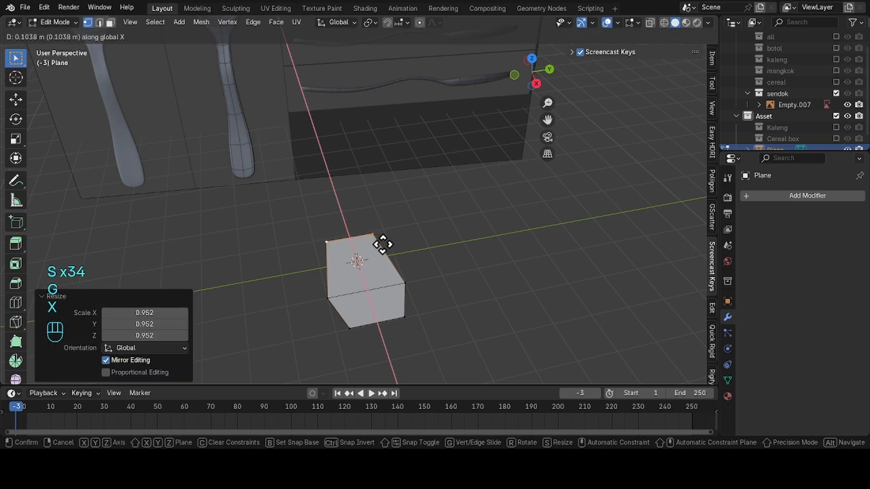
{"action": "left_click", "coordinate": [386, 257]}
{"action": "key", "text": "x"}
{"action": "key", "text": "x"}
{"action": "key", "text": "x"}
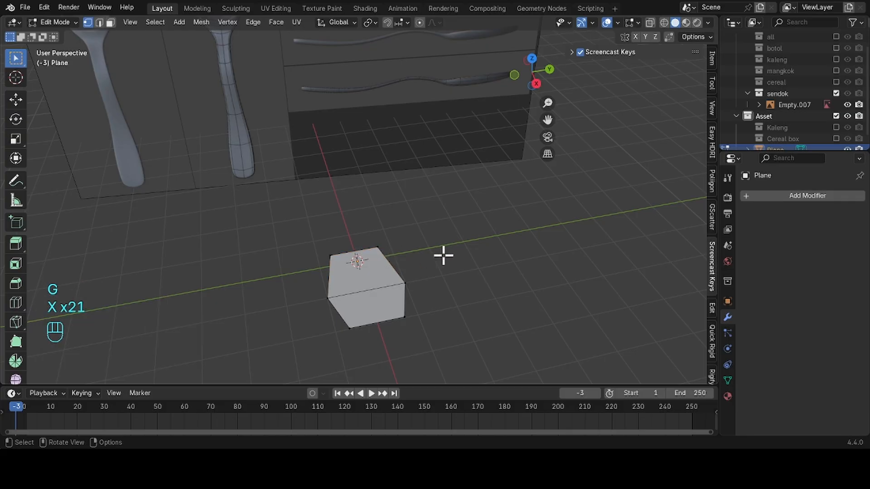
Step: Add a centred lengthwise loop cut through both faces of the hexagonal mesh
{"action": "middle_click_drag", "start_coordinate": [443, 252], "coordinate": [431, 247]}
{"action": "key", "text": "ctrl+r"}
{"action": "left_click", "coordinate": [349, 276]}
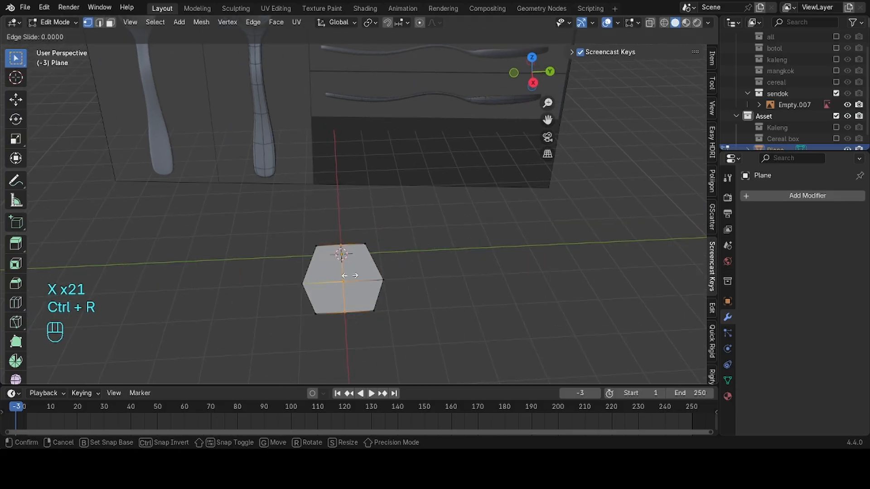
{"action": "right_click", "coordinate": [350, 276]}
Step: Select the hexagon's outer boundary in edge mode, extrude it and scale the new ring to about 1.498
{"action": "left_click", "coordinate": [380, 262], "text": "alt"}
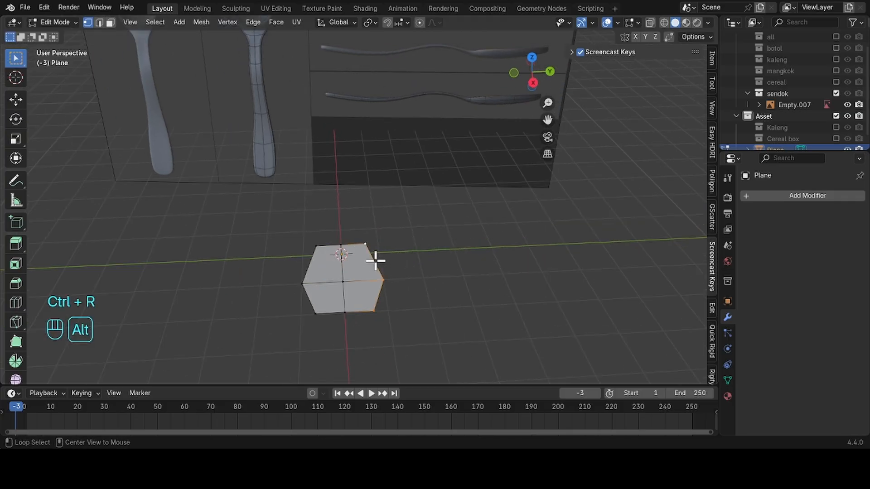
{"action": "left_click", "coordinate": [97, 23]}
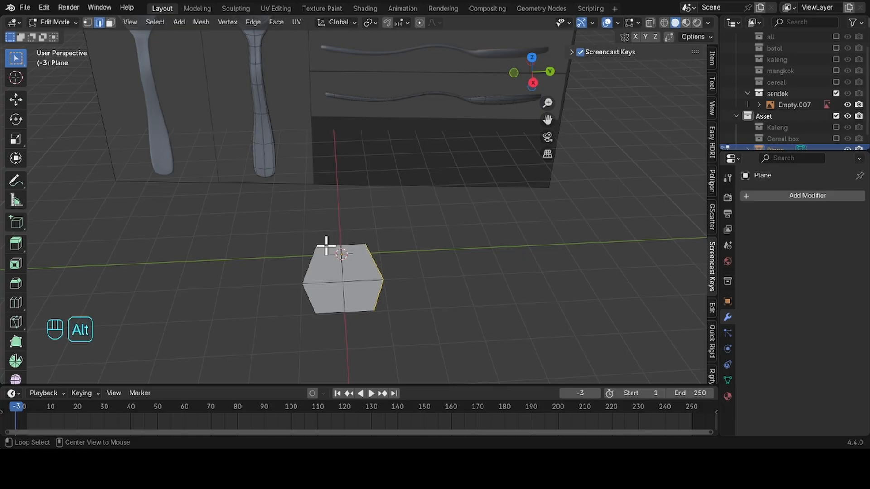
{"action": "left_click", "coordinate": [388, 271], "text": "alt+shift"}
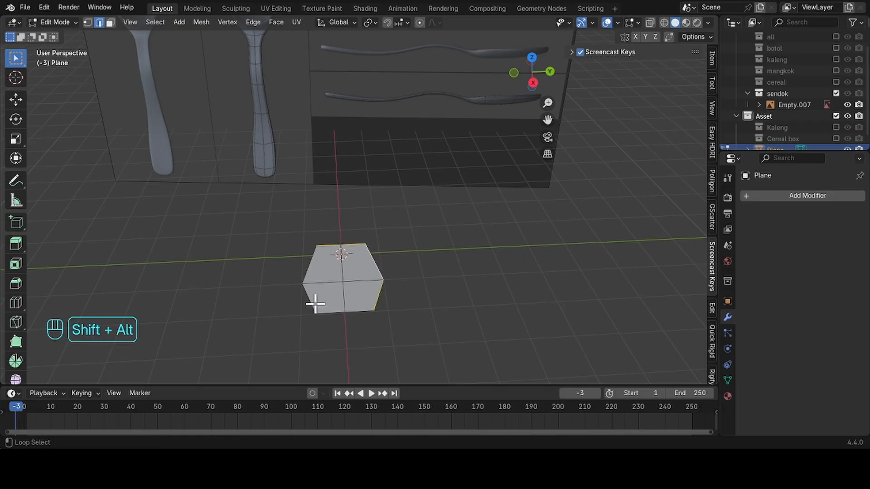
{"action": "left_click", "coordinate": [332, 313], "text": "alt+shift"}
{"action": "key", "text": "e"}
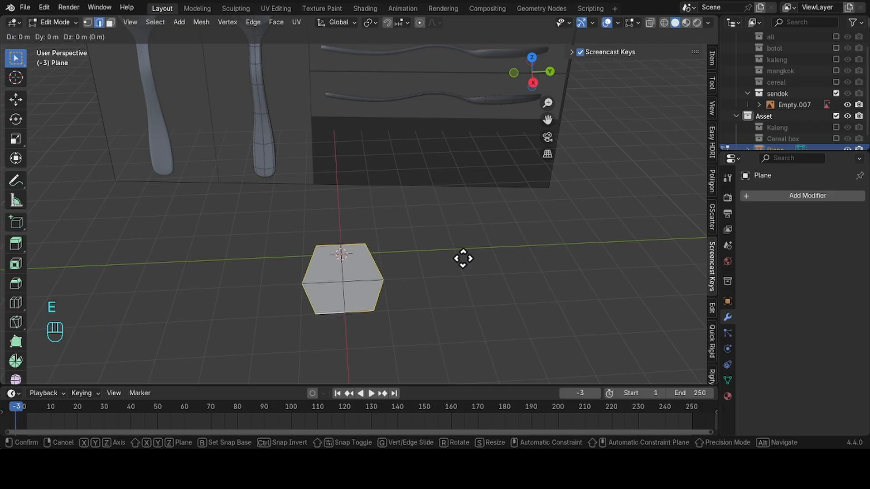
{"action": "key", "text": "s"}
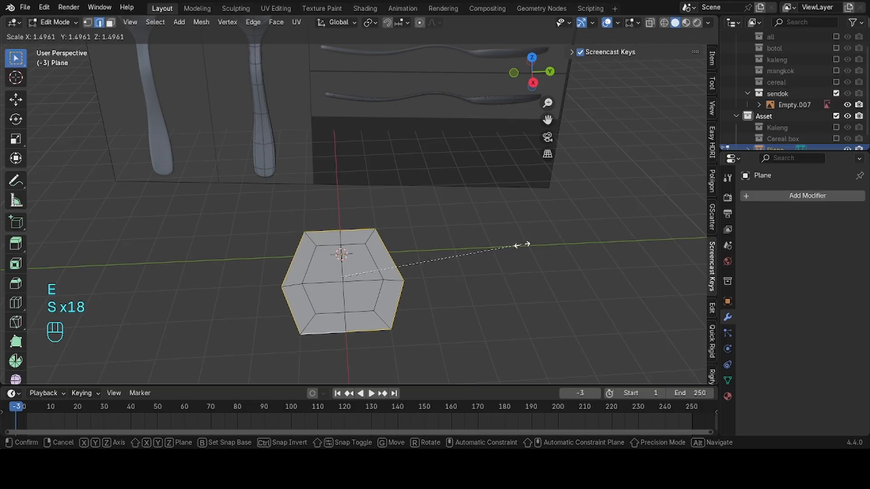
{"action": "left_click", "coordinate": [517, 240]}
Step: Annotate an outline around the first spoon's bowl in the reference image, undo it and return to the Move tool
{"action": "middle_click_drag", "start_coordinate": [478, 238], "coordinate": [476, 193]}
{"action": "middle_click_drag", "start_coordinate": [291, 144], "coordinate": [175, 35]}
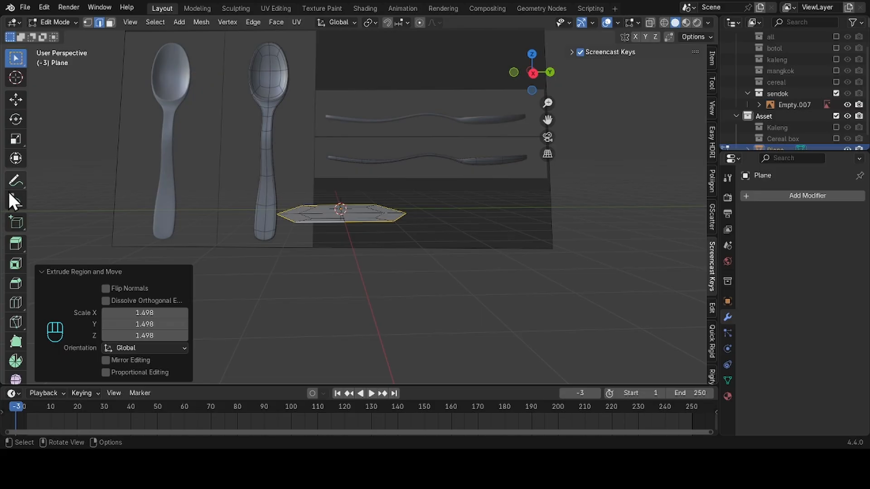
{"action": "left_click", "coordinate": [15, 181]}
{"action": "mouse_move", "coordinate": [175, 41]}
{"action": "left_mouse_down"}
{"action": "mouse_move", "coordinate": [194, 77]}
{"action": "mouse_move", "coordinate": [171, 46]}
{"action": "left_mouse_up"}
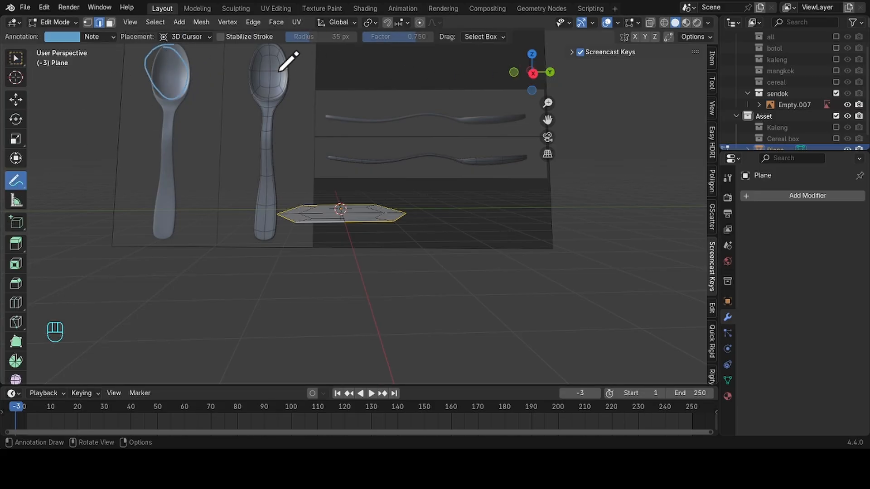
{"action": "key", "text": "q"}
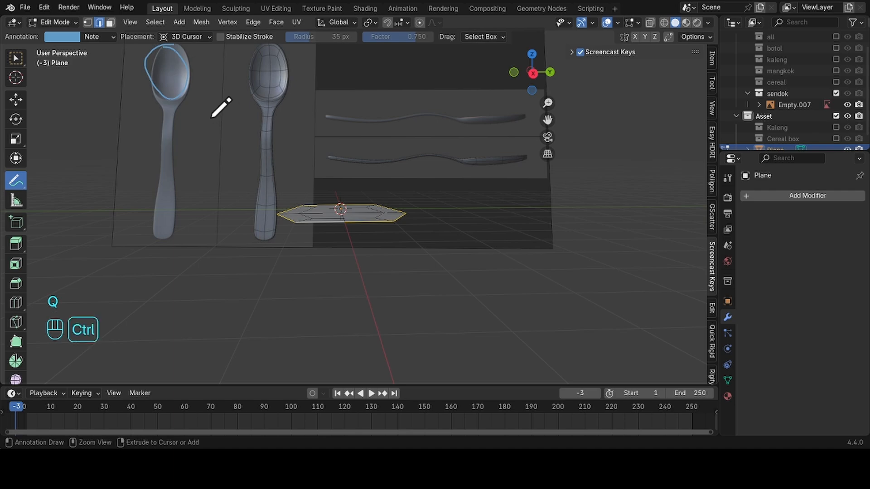
{"action": "key", "text": "ctrl+z"}
{"action": "key", "text": "q"}
{"action": "key", "text": "v"}
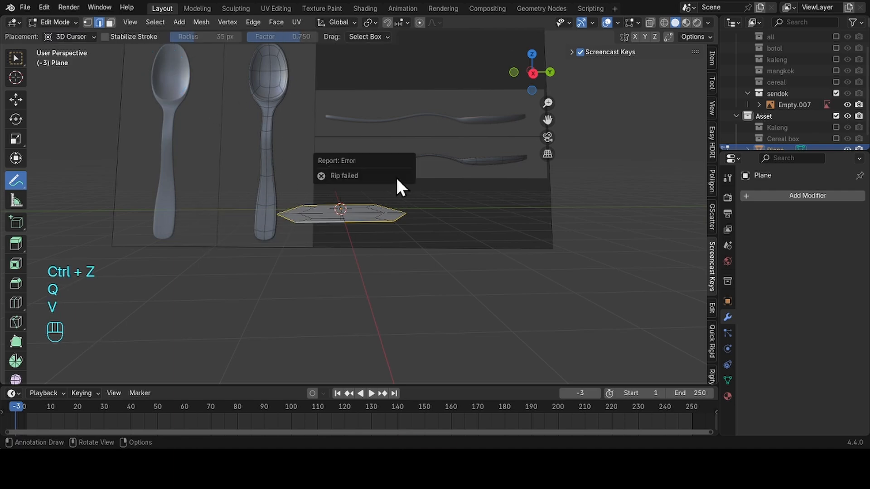
{"action": "left_click", "coordinate": [17, 99]}
{"action": "middle_click_drag", "start_coordinate": [121, 110], "coordinate": [398, 173]}
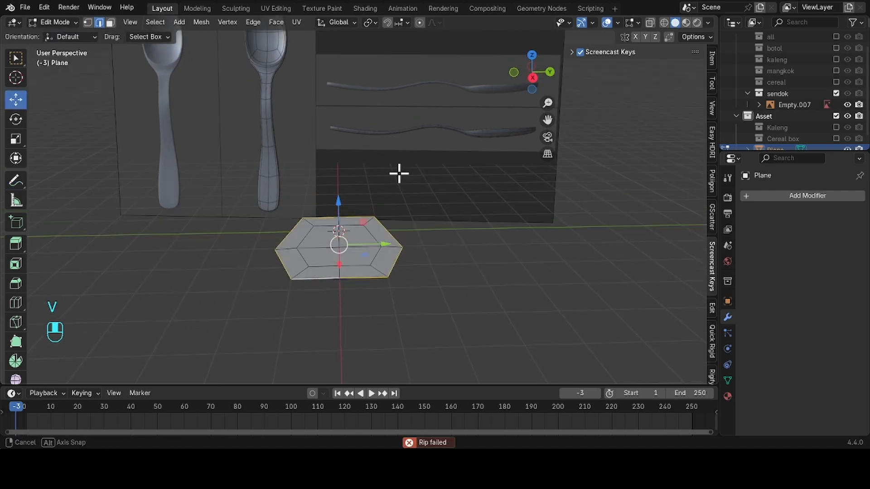
{"action": "middle_click_drag", "start_coordinate": [407, 249], "coordinate": [366, 293]}
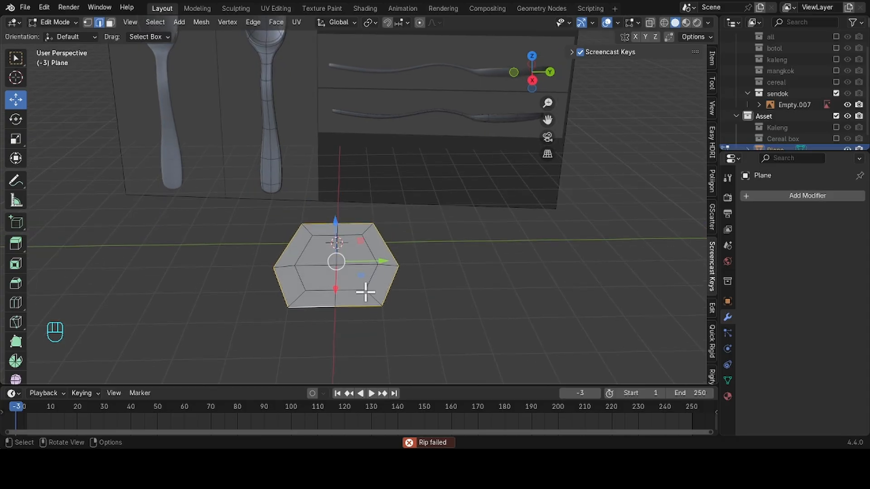
{"action": "key", "text": "ctrl+r"}
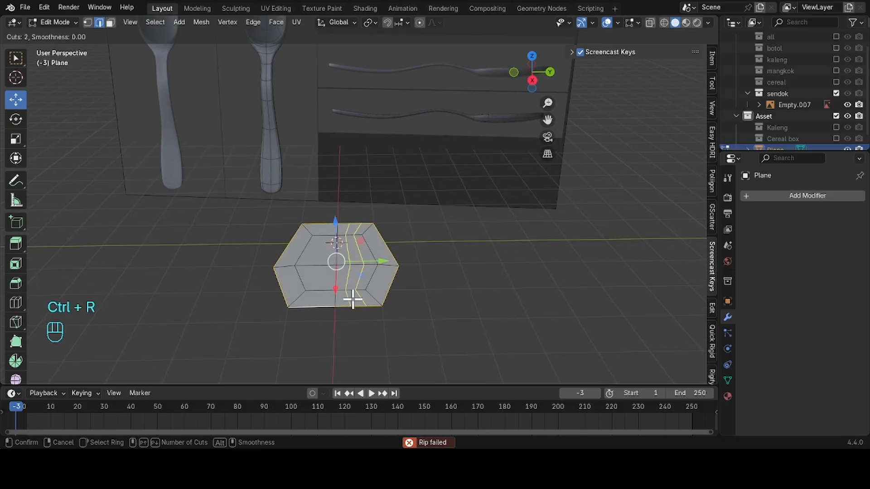
{"action": "right_click", "coordinate": [454, 277]}
{"action": "scroll", "coordinate": [440, 290], "scroll_direction": "up", "scroll_amount": 2}
{"action": "middle_click_drag", "start_coordinate": [454, 307], "coordinate": [435, 211], "text": "shift"}
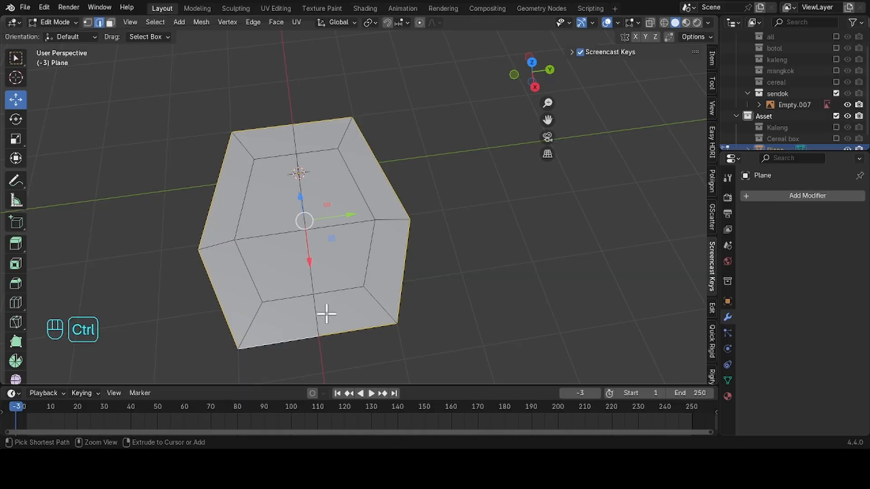
Step: Add one lengthwise loop cut through the middle of the ringed hexagon's negative-Y half
{"action": "key", "text": "ctrl+r"}
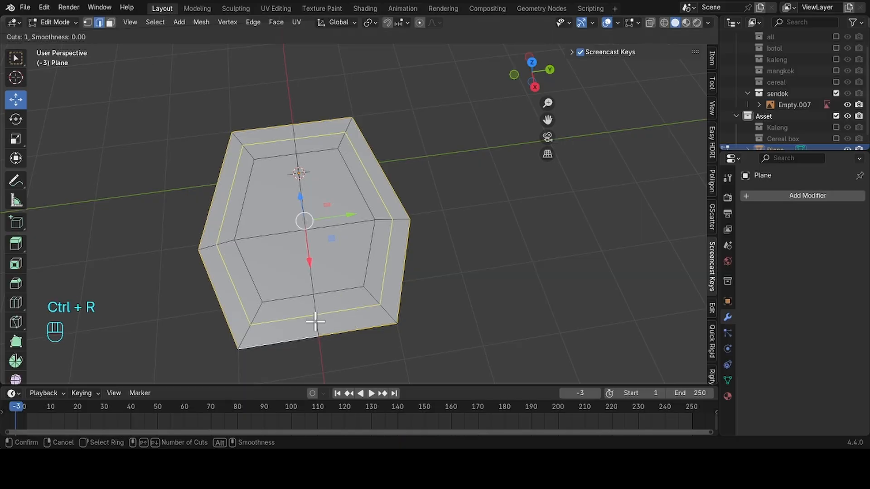
{"action": "left_click", "coordinate": [286, 331]}
{"action": "left_click", "coordinate": [286, 331]}
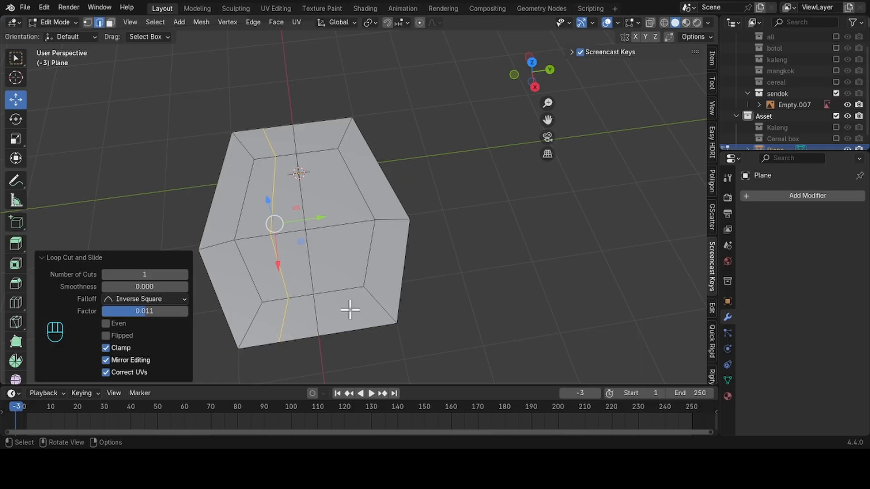
{"action": "key", "text": "ctrl+r"}
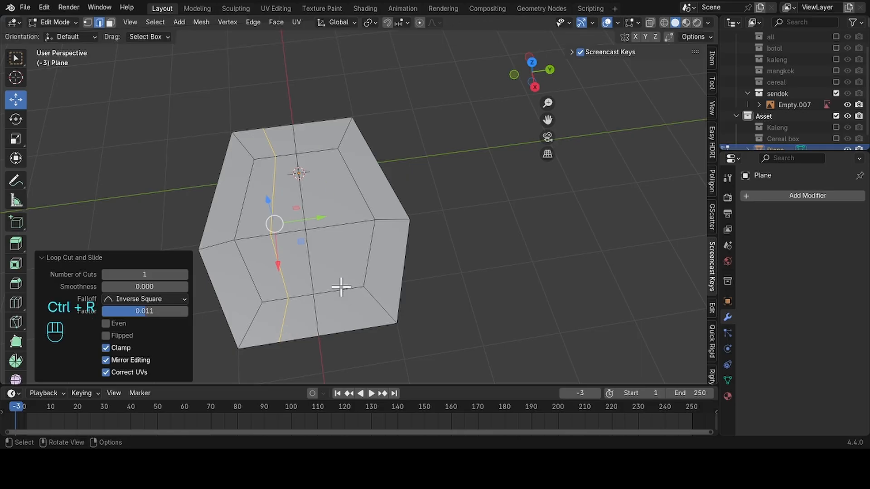
{"action": "left_click", "coordinate": [348, 290]}
{"action": "key", "text": "ctrl+z"}
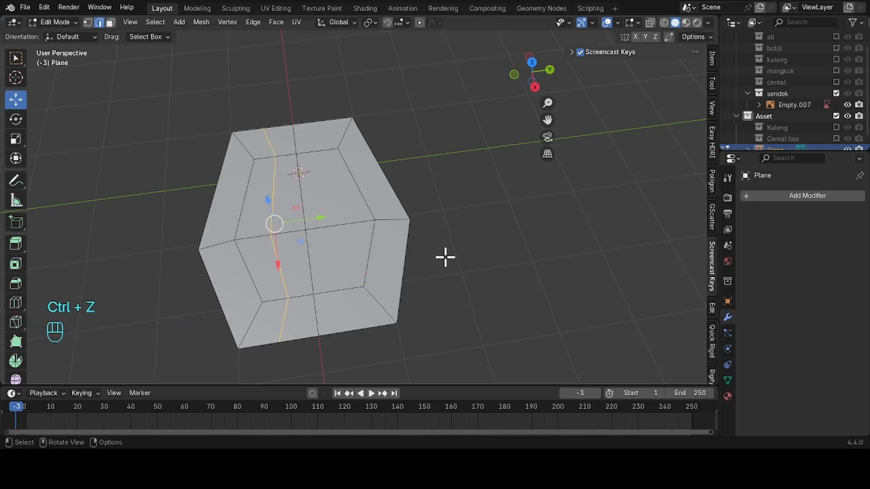
Step: Add a matching unslid lengthwise loop cut through the middle of the hexagon's positive-Y half
{"action": "middle_click_drag", "start_coordinate": [445, 256], "coordinate": [396, 239]}
{"action": "key", "text": "ctrl+r"}
{"action": "left_click", "coordinate": [326, 249]}
{"action": "right_click", "coordinate": [326, 248]}
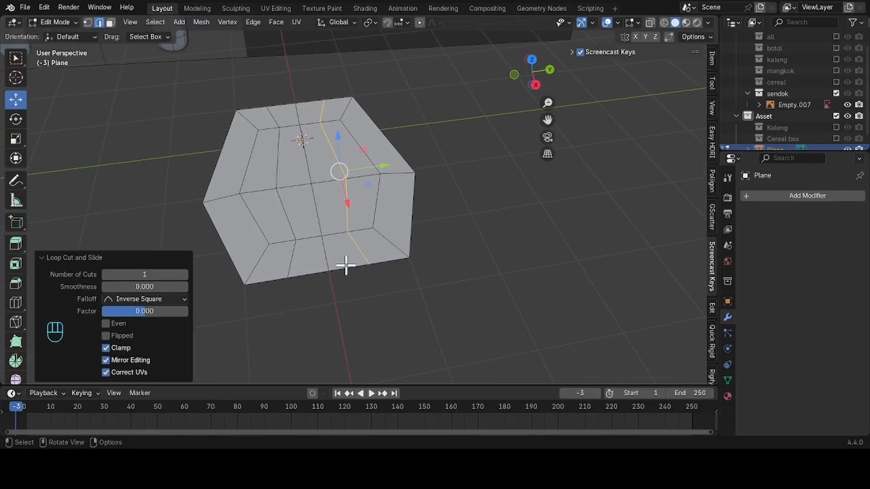
Step: Undo the side loop cuts, the extruded outer ring and the centre lengthwise cut, returning to the plain two-face hexagon
{"action": "key", "text": "ctrl+z"}
{"action": "key", "text": "ctrl+z"}
{"action": "key", "text": "ctrl+z"}
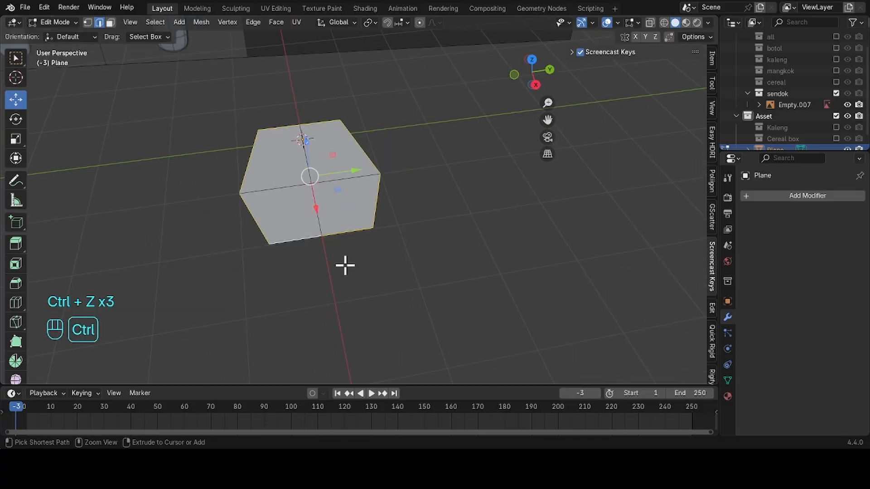
{"action": "key", "text": "ctrl+z"}
{"action": "key", "text": "ctrl+z"}
{"action": "key", "text": "ctrl+z"}
{"action": "key", "text": "ctrl+z"}
{"action": "key", "text": "ctrl+z"}
{"action": "key", "text": "ctrl+z"}
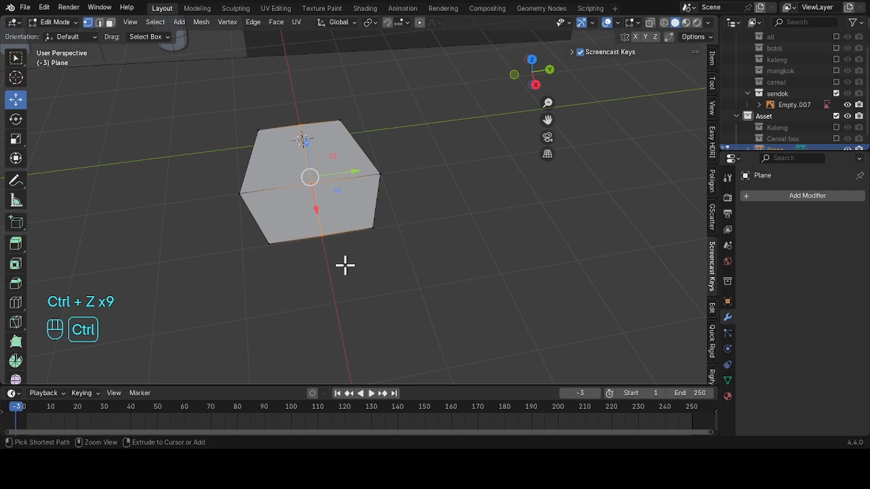
{"action": "key", "text": "ctrl+z"}
{"action": "key", "text": "Tab"}
{"action": "key", "text": "Tab"}
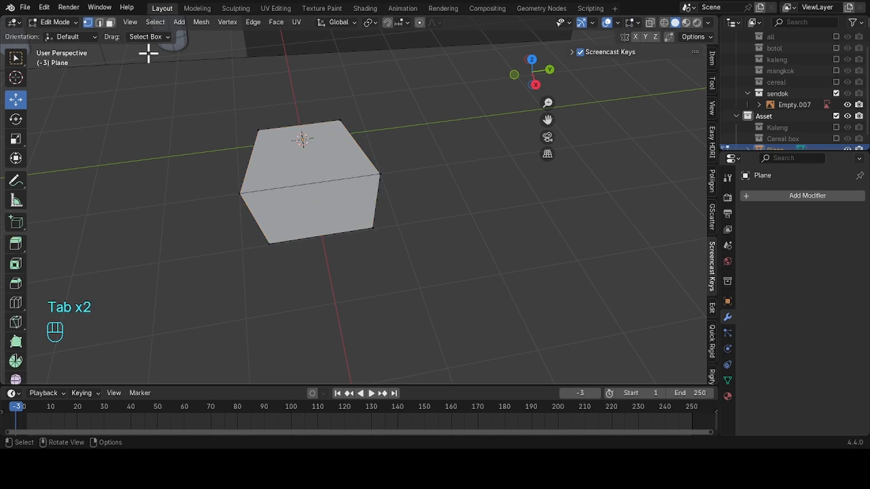
Step: Select the hexagon's whole outer boundary in edge mode, extrude it and scale the new ring to about 1.463
{"action": "left_click", "coordinate": [99, 23]}
{"action": "left_click", "coordinate": [250, 148], "text": "alt"}
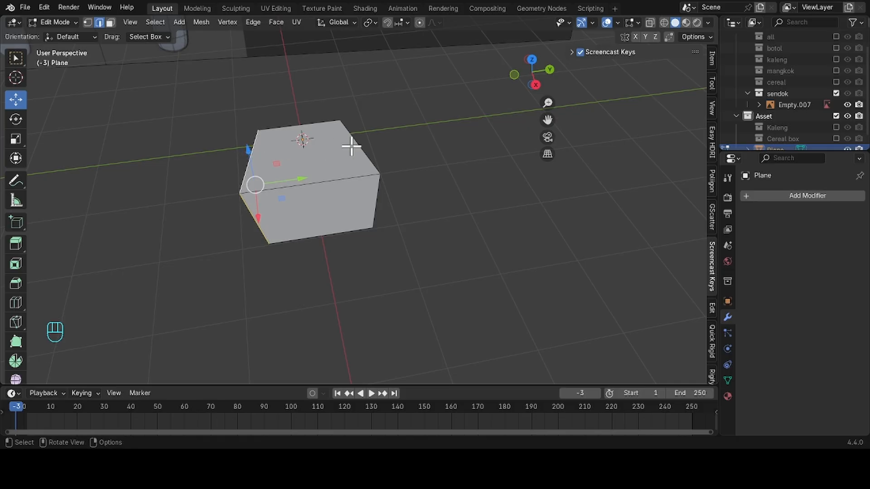
{"action": "left_click", "coordinate": [316, 120], "text": "alt+shift"}
{"action": "left_click", "coordinate": [372, 194], "text": "alt+shift"}
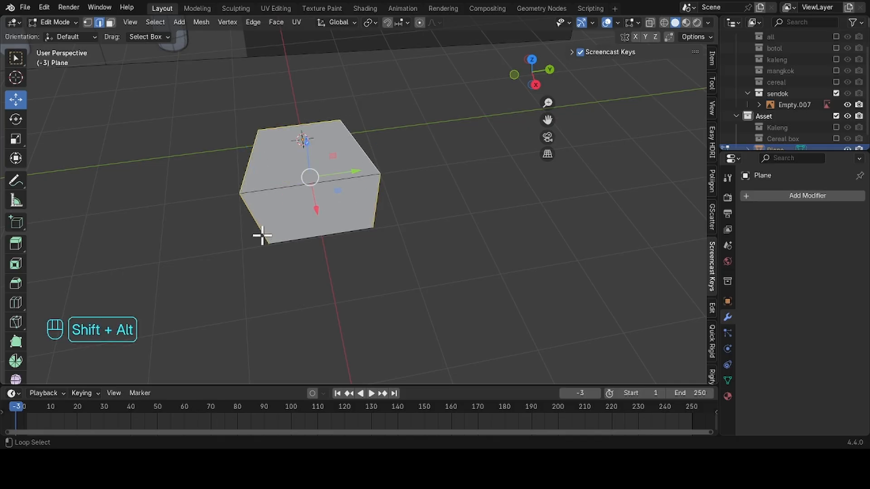
{"action": "middle_click_drag", "start_coordinate": [291, 242], "coordinate": [396, 194]}
{"action": "key", "text": "e"}
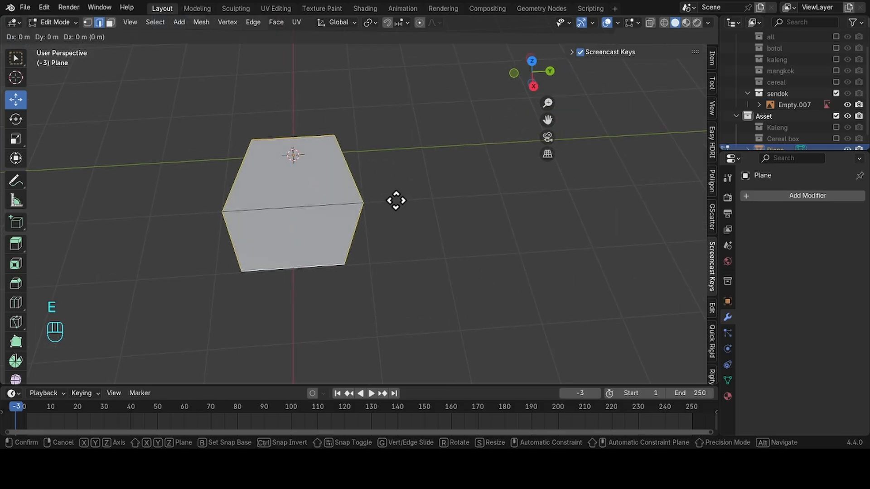
{"action": "key", "text": "s"}
{"action": "left_click", "coordinate": [441, 228]}
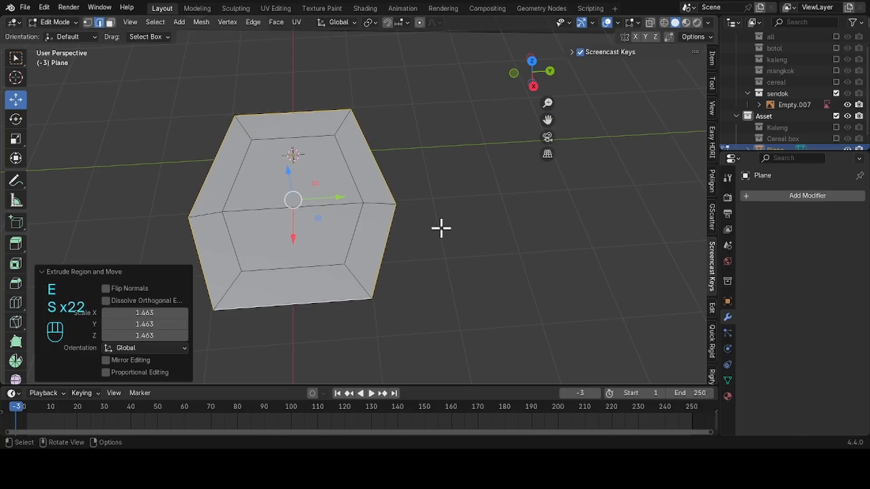
Step: Try two parallel lengthwise loop cuts through the ringed hexagon without sliding them, and undo them
{"action": "key", "text": "ctrl+r"}
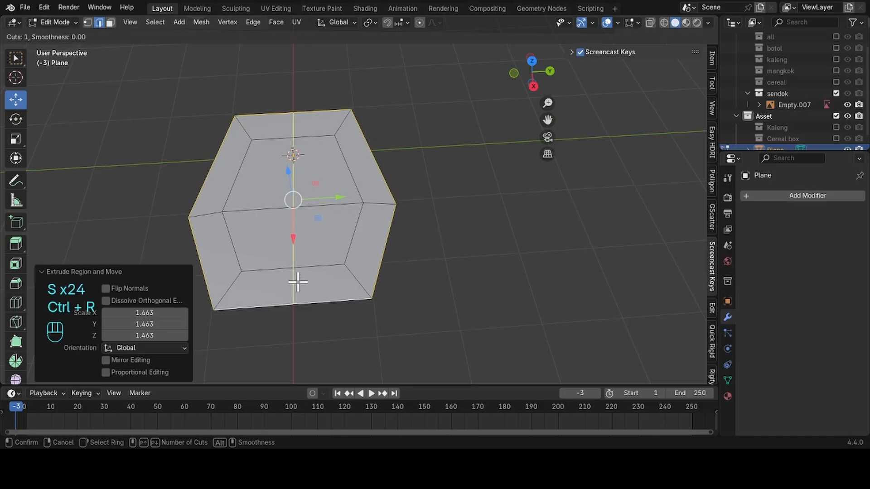
{"action": "scroll", "coordinate": [298, 282], "scroll_direction": "up", "scroll_amount": 1}
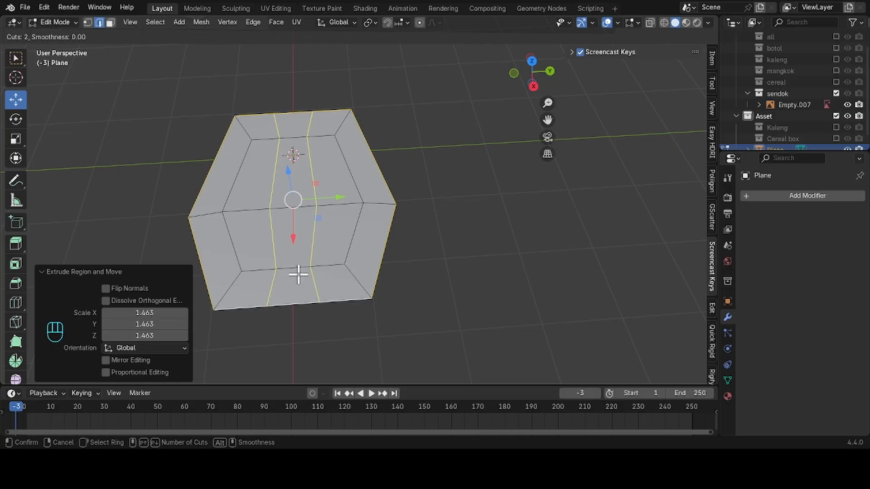
{"action": "key", "text": "ctrl+z"}
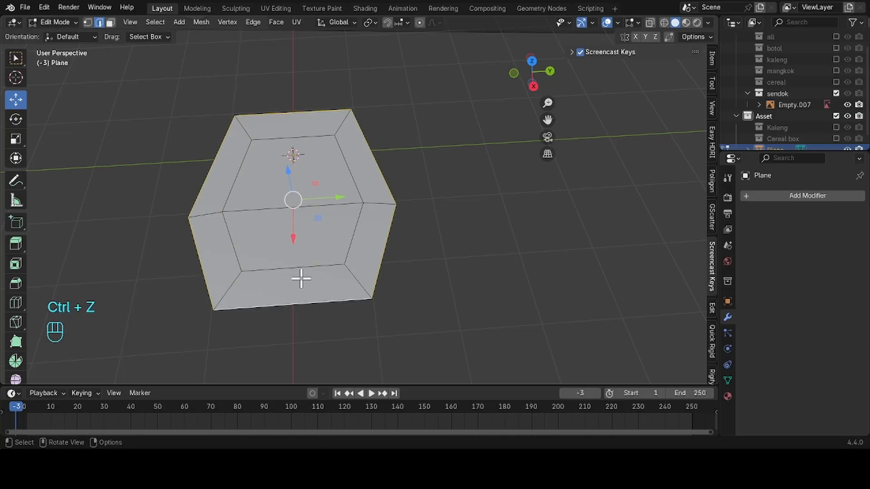
{"action": "key", "text": "ctrl+r"}
{"action": "left_click", "coordinate": [301, 279]}
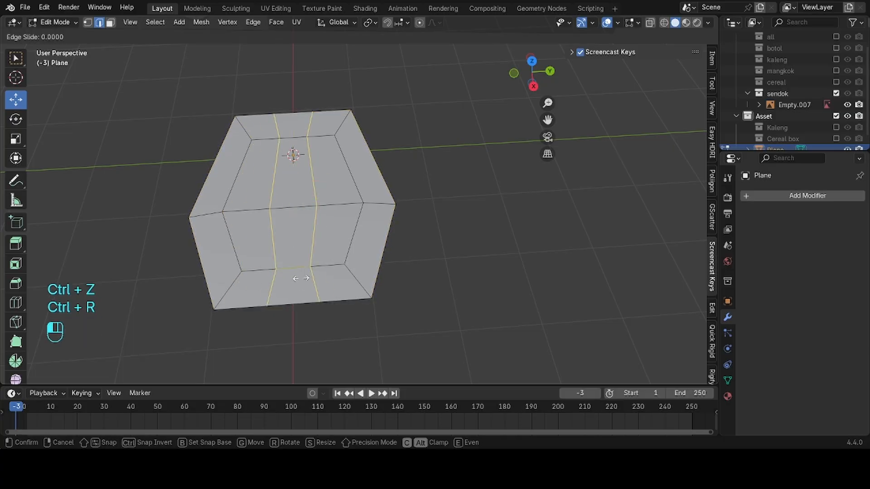
{"action": "right_click", "coordinate": [301, 278]}
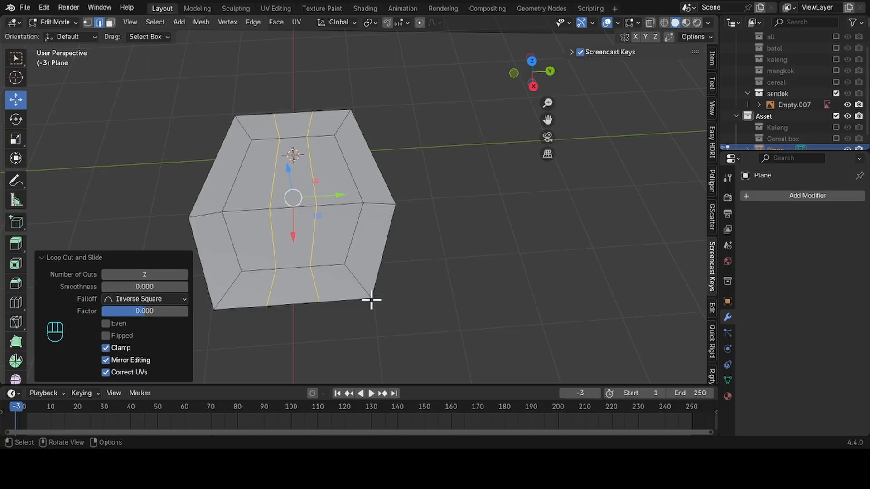
{"action": "left_click", "coordinate": [346, 334]}
{"action": "middle_click_drag", "start_coordinate": [344, 317], "coordinate": [358, 297]}
{"action": "scroll", "coordinate": [348, 285], "scroll_direction": "down", "scroll_amount": 4}
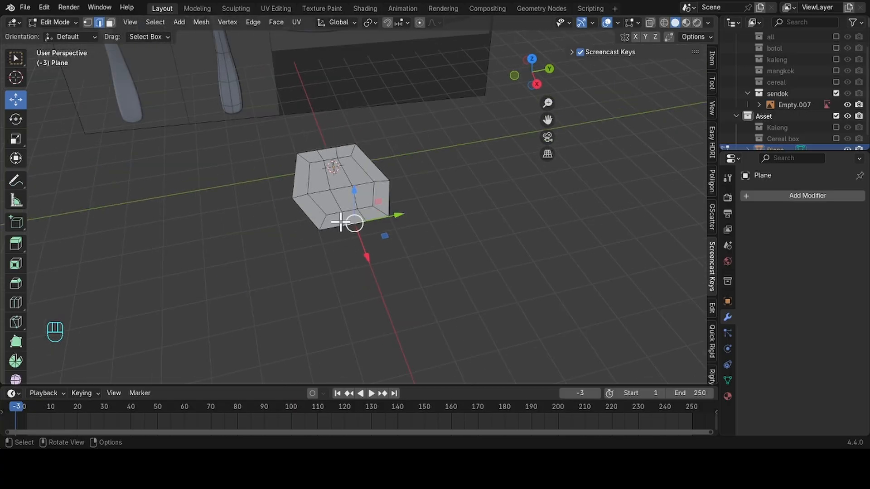
{"action": "middle_click_drag", "start_coordinate": [340, 221], "coordinate": [319, 199]}
{"action": "key", "text": "ctrl+z"}
{"action": "middle_click_drag", "start_coordinate": [330, 130], "coordinate": [376, 193], "text": "shift"}
{"action": "key", "text": "ctrl+z"}
Step: Add a single lengthwise loop cut along the centre of the ringed hexagon
{"action": "key", "text": "ctrl+r"}
{"action": "left_click", "coordinate": [333, 305]}
{"action": "left_click", "coordinate": [333, 305]}
Step: Select both front outer edges of the bowl mesh in edge mode and scale them to about 0.933
{"action": "key", "text": "3"}
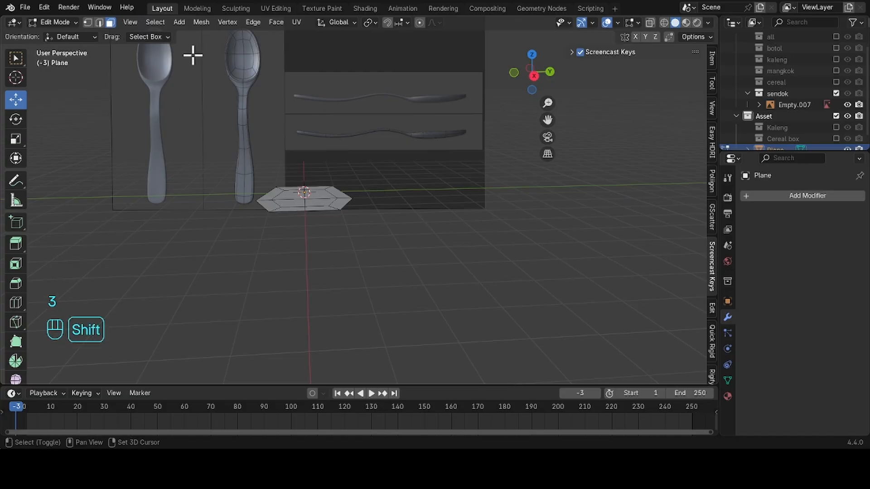
{"action": "middle_click_drag", "start_coordinate": [191, 54], "coordinate": [155, 94], "text": "shift"}
{"action": "middle_click_drag", "start_coordinate": [253, 159], "coordinate": [178, 189]}
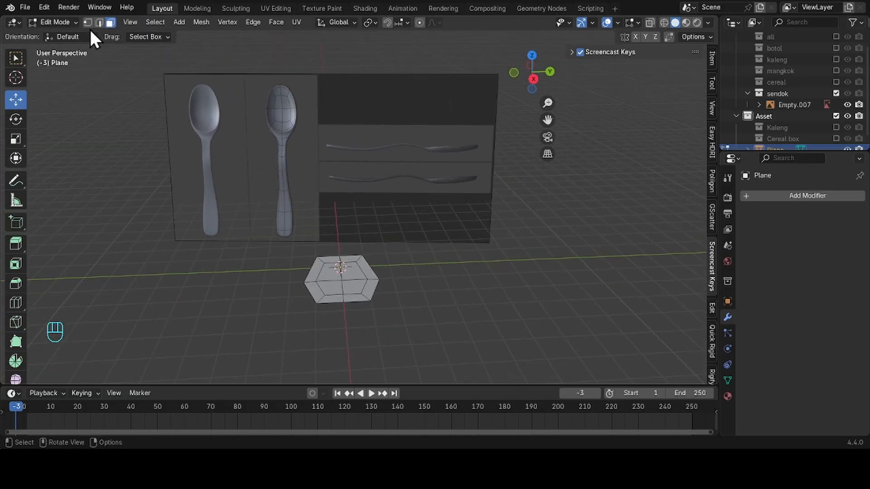
{"action": "left_click", "coordinate": [99, 22]}
{"action": "left_click", "coordinate": [358, 301], "text": "shift"}
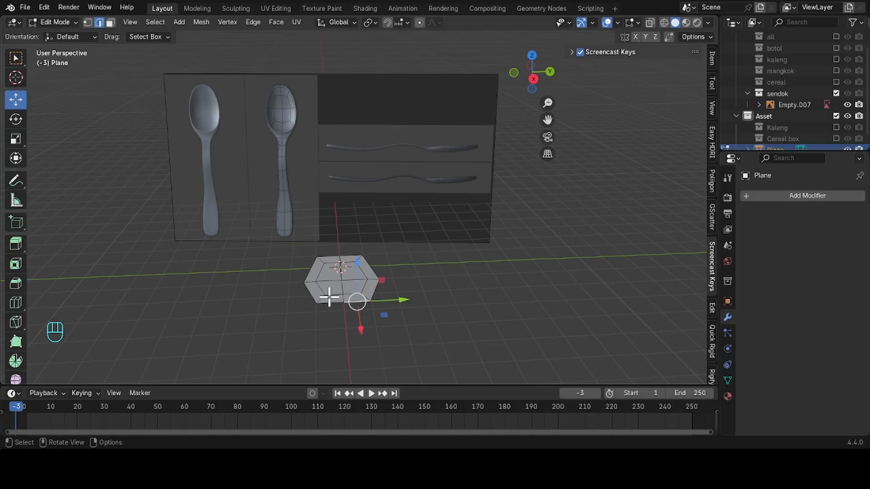
{"action": "scroll", "coordinate": [344, 308], "scroll_direction": "up", "scroll_amount": 3}
{"action": "middle_click_drag", "start_coordinate": [356, 314], "coordinate": [411, 233], "text": "shift"}
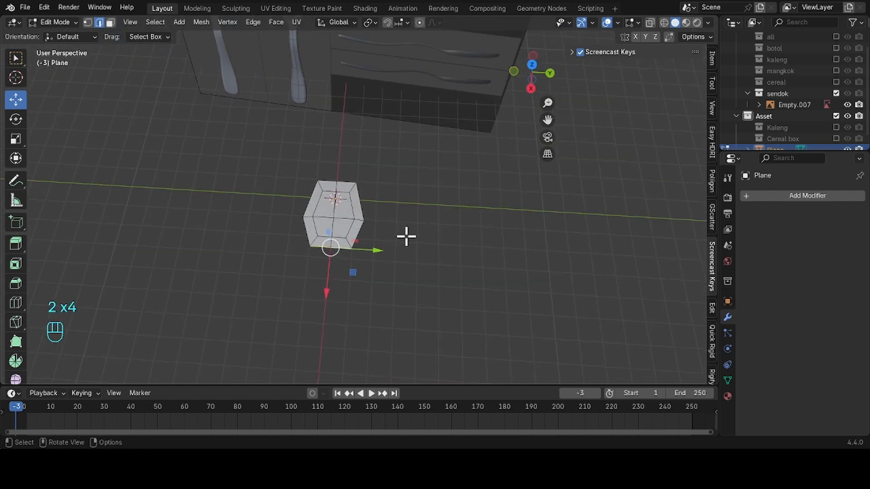
{"action": "key", "text": "s"}
{"action": "left_click", "coordinate": [395, 222]}
{"action": "middle_click_drag", "start_coordinate": [395, 220], "coordinate": [365, 188]}
Step: Extrude the front edges about 1.048 m along the X axis
{"action": "key", "text": "e"}
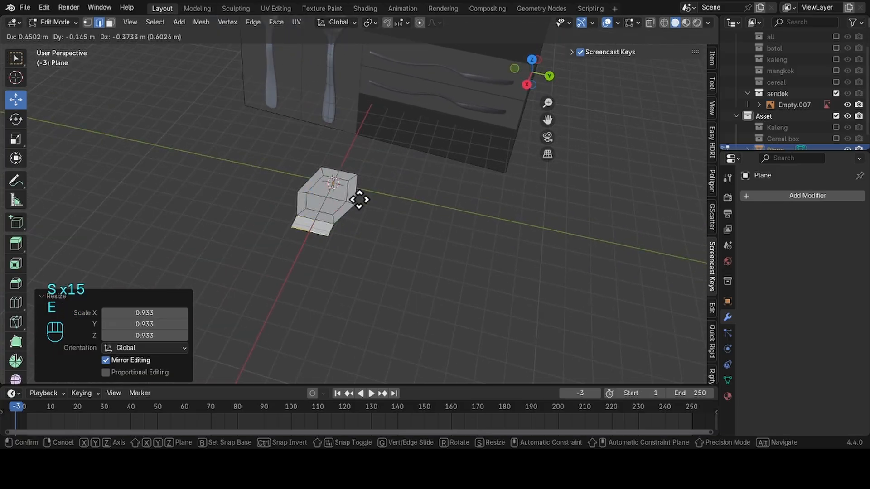
{"action": "key", "text": "y"}
{"action": "key", "text": "y"}
{"action": "key", "text": "y"}
{"action": "key", "text": "y"}
{"action": "key", "text": "y"}
{"action": "key", "text": "y"}
{"action": "key", "text": "y"}
{"action": "key", "text": "y"}
{"action": "key", "text": "y"}
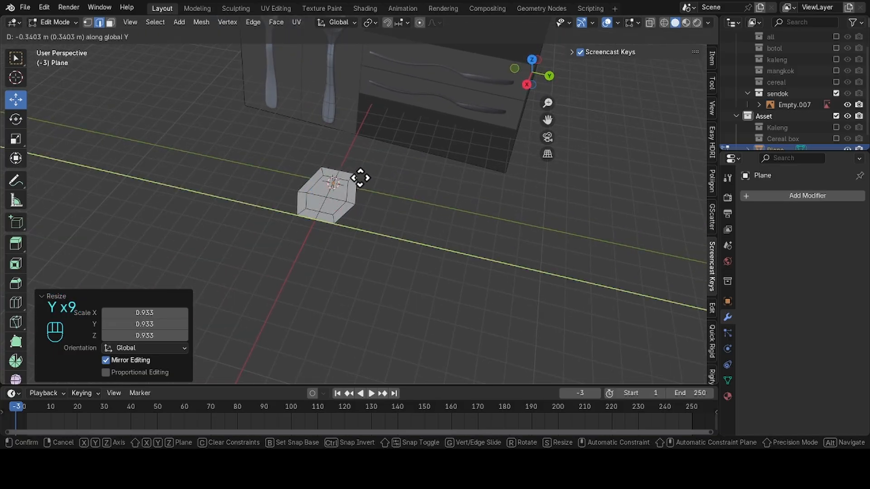
{"action": "key", "text": "x"}
{"action": "key", "text": "x"}
{"action": "key", "text": "x"}
{"action": "key", "text": "x"}
{"action": "key", "text": "x"}
{"action": "key", "text": "x"}
{"action": "key", "text": "x"}
{"action": "key", "text": "x"}
{"action": "key", "text": "x"}
{"action": "key", "text": "x"}
{"action": "key", "text": "x"}
{"action": "key", "text": "x"}
{"action": "left_click", "coordinate": [345, 200]}
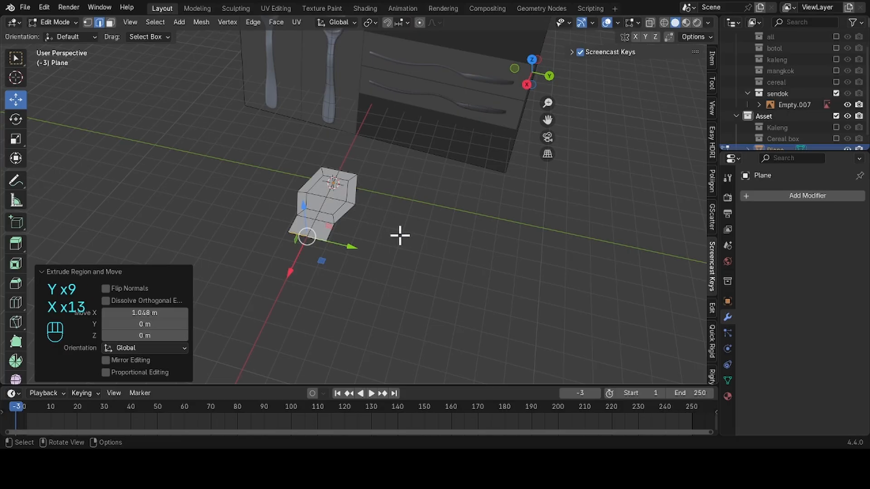
Step: Scale the extruded front edges to about 0.549 to taper the bowl's front
{"action": "key", "text": "s"}
{"action": "key", "text": "s"}
{"action": "key", "text": "s"}
{"action": "key", "text": "s"}
{"action": "key", "text": "s"}
{"action": "key", "text": "s"}
{"action": "key", "text": "s"}
{"action": "key", "text": "s"}
{"action": "left_click", "coordinate": [356, 222]}
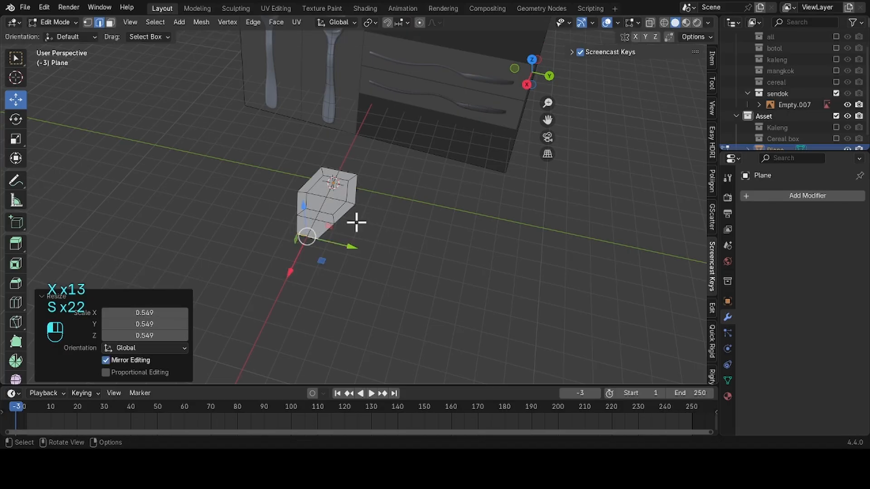
Step: Move the tapered front edges about -0.49 m along the X axis, back towards the bowl
{"action": "key", "text": "g"}
{"action": "key", "text": "x"}
{"action": "key", "text": "x"}
{"action": "key", "text": "x"}
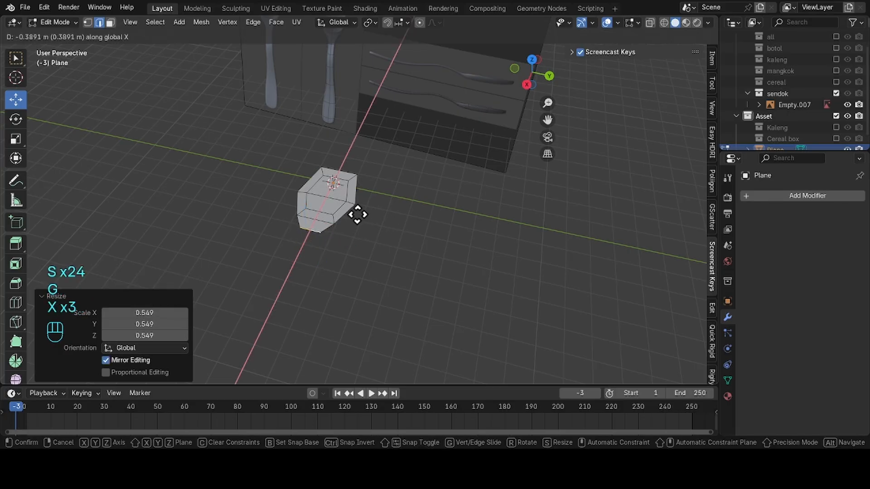
{"action": "key", "text": "x"}
{"action": "key", "text": "x"}
{"action": "key", "text": "x"}
{"action": "left_click", "coordinate": [359, 214]}
Step: Narrow the bowl's front tip further by scaling its end edges to about 0.707
{"action": "key", "text": "s"}
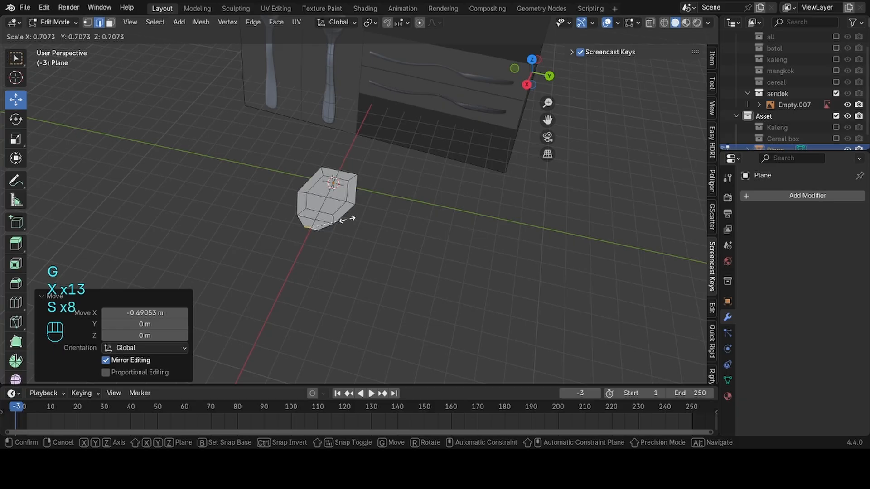
{"action": "key", "text": "s"}
{"action": "key", "text": "s"}
{"action": "key", "text": "s"}
{"action": "key", "text": "s"}
{"action": "key", "text": "s"}
{"action": "left_click", "coordinate": [347, 219]}
{"action": "middle_click_drag", "start_coordinate": [348, 219], "coordinate": [322, 279]}
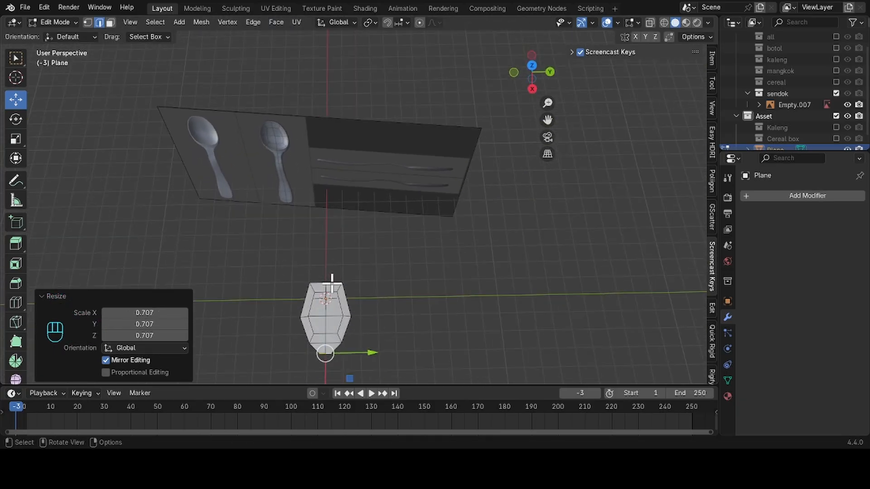
Step: Narrow the bowl's back end by scaling its two end edges to about 0.794
{"action": "left_click", "coordinate": [331, 284]}
{"action": "left_click", "coordinate": [317, 281], "text": "shift"}
{"action": "scroll", "coordinate": [348, 267], "scroll_direction": "up", "scroll_amount": 3}
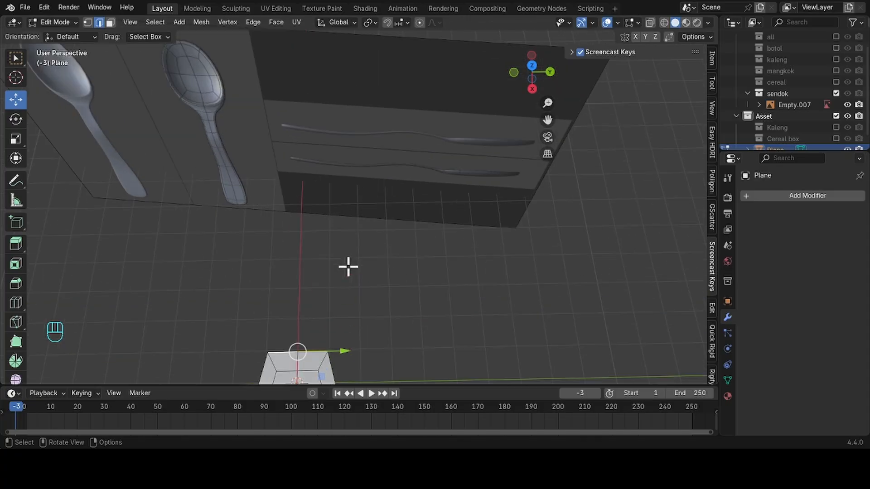
{"action": "middle_click_drag", "start_coordinate": [348, 267], "coordinate": [369, 194]}
{"action": "key", "text": "s"}
{"action": "key", "text": "s"}
{"action": "key", "text": "s"}
{"action": "key", "text": "s"}
{"action": "key", "text": "s"}
{"action": "key", "text": "s"}
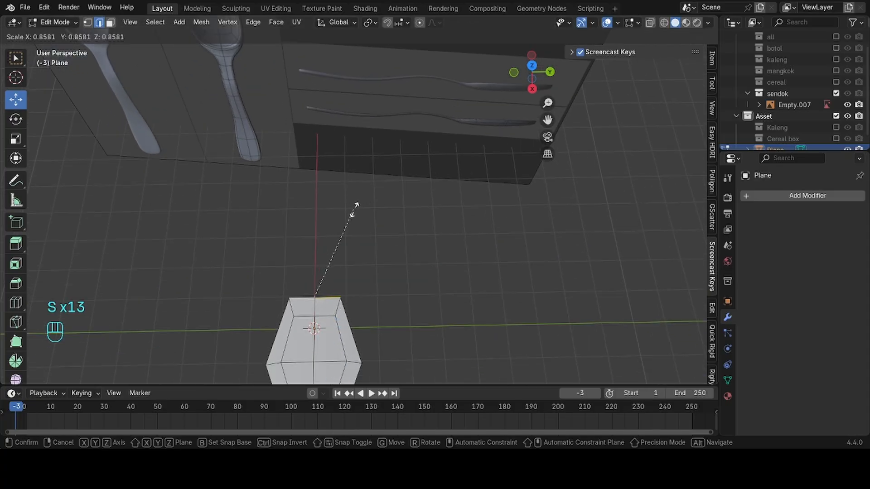
{"action": "key", "text": "s"}
{"action": "key", "text": "s"}
{"action": "key", "text": "s"}
{"action": "key", "text": "s"}
{"action": "key", "text": "s"}
{"action": "key", "text": "s"}
{"action": "key", "text": "s"}
{"action": "key", "text": "s"}
{"action": "left_click", "coordinate": [358, 219]}
Step: Move the bowl's back end edges about 0.158 m along the X axis, towards the bowl's centre
{"action": "key", "text": "g"}
{"action": "key", "text": "x"}
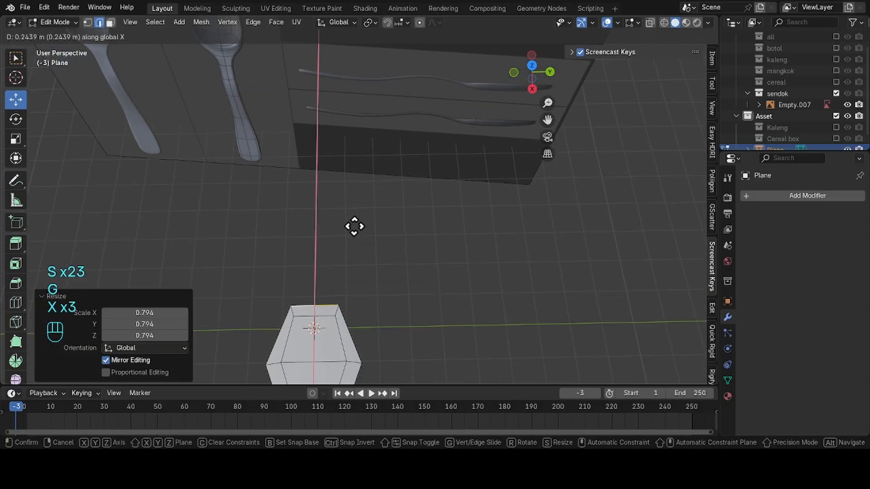
{"action": "key", "text": "x"}
{"action": "key", "text": "x"}
{"action": "key", "text": "x"}
{"action": "key", "text": "x"}
{"action": "key", "text": "x"}
{"action": "key", "text": "x"}
{"action": "key", "text": "x"}
{"action": "key", "text": "x"}
{"action": "left_click", "coordinate": [354, 226]}
Step: Widen the bowl's back end edges by scaling them to about 1.182
{"action": "key", "text": "s"}
{"action": "key", "text": "s"}
{"action": "key", "text": "s"}
{"action": "key", "text": "s"}
{"action": "key", "text": "s"}
{"action": "key", "text": "s"}
{"action": "key", "text": "s"}
{"action": "key", "text": "s"}
{"action": "key", "text": "s"}
{"action": "key", "text": "s"}
{"action": "key", "text": "s"}
{"action": "key", "text": "s"}
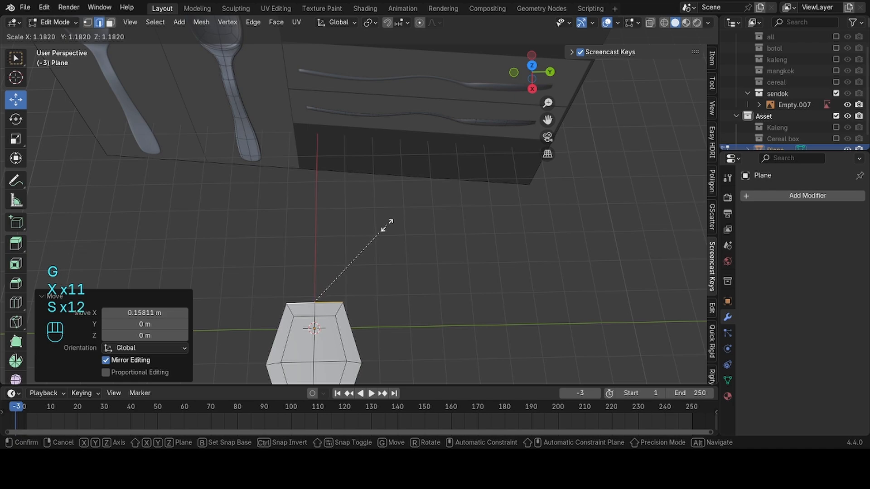
{"action": "key", "text": "s"}
{"action": "key", "text": "s"}
{"action": "key", "text": "s"}
{"action": "key", "text": "s"}
{"action": "key", "text": "s"}
{"action": "key", "text": "s"}
{"action": "left_click", "coordinate": [387, 226]}
Step: Extrude the bowl's back end edges about -0.409 m along the X axis and scale them to about 0.570 for a tapered tip
{"action": "middle_click_drag", "start_coordinate": [400, 226], "coordinate": [395, 259]}
{"action": "scroll", "coordinate": [346, 208], "scroll_direction": "up", "scroll_amount": 5}
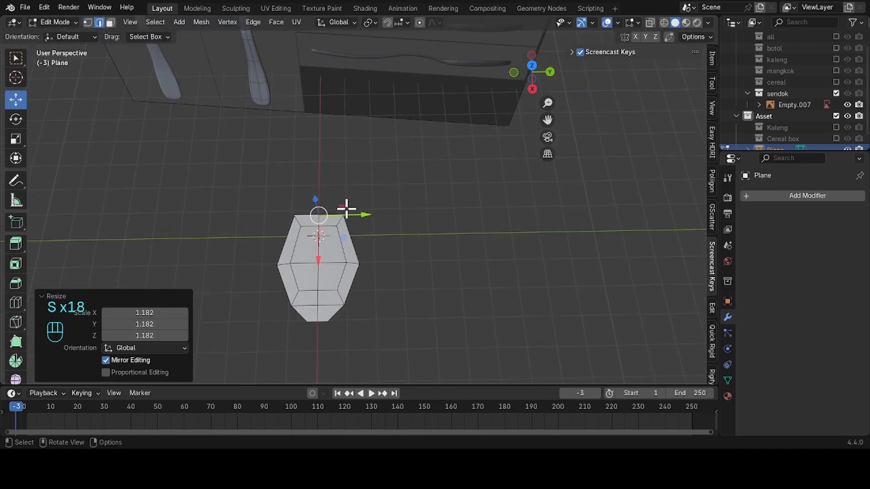
{"action": "key", "text": "e"}
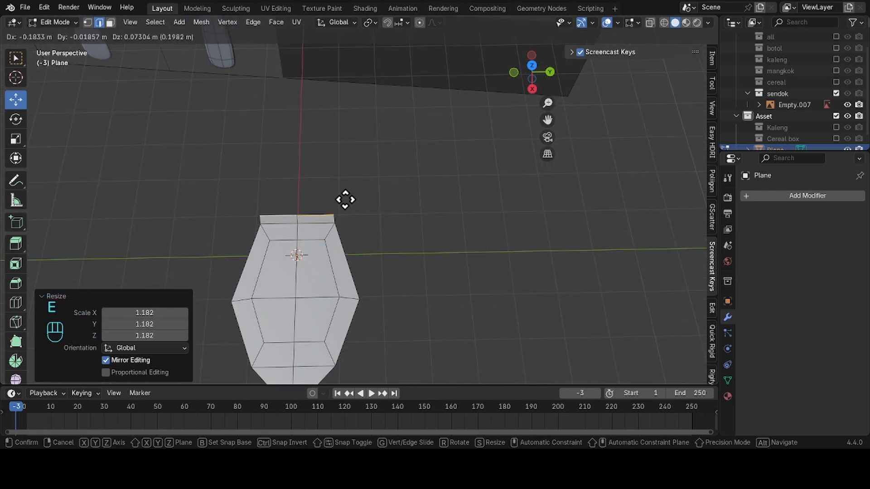
{"action": "key", "text": "x"}
{"action": "left_click", "coordinate": [345, 193]}
{"action": "key", "text": "s"}
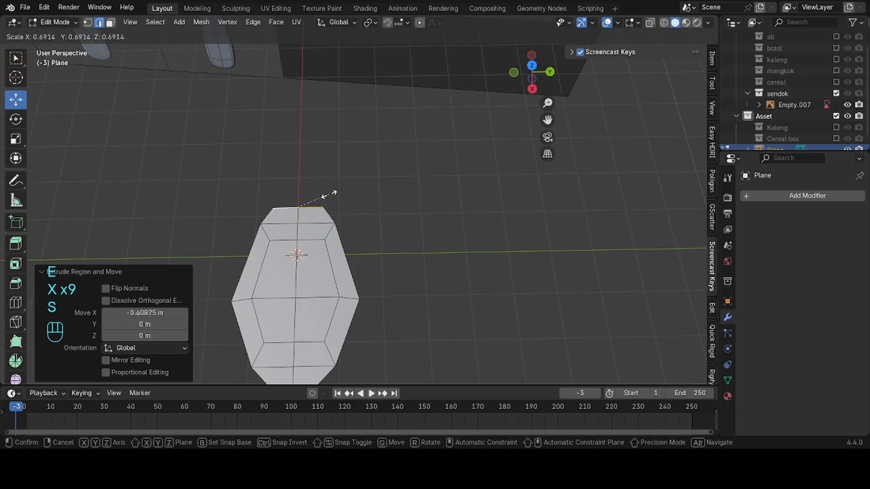
{"action": "left_click", "coordinate": [323, 195]}
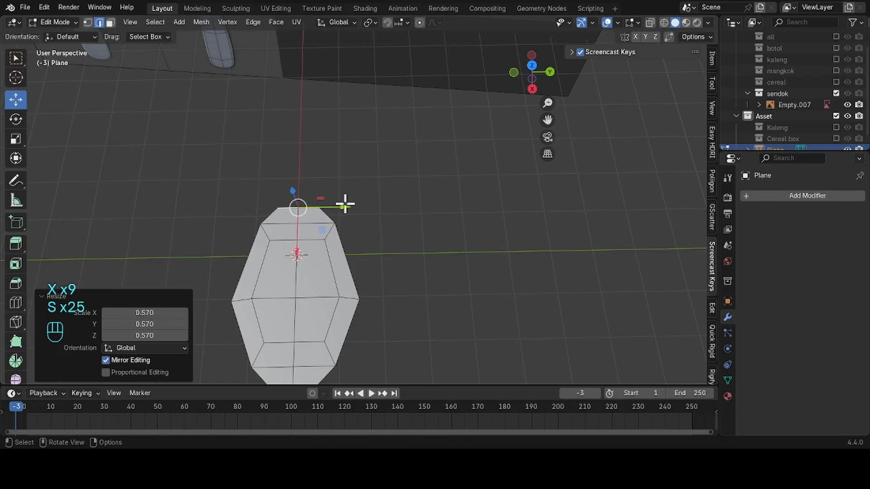
Step: Extrude the narrow front tip edges of the bowl about 2.356 m along the X axis to begin the handle
{"action": "middle_click_drag", "start_coordinate": [343, 202], "coordinate": [370, 207]}
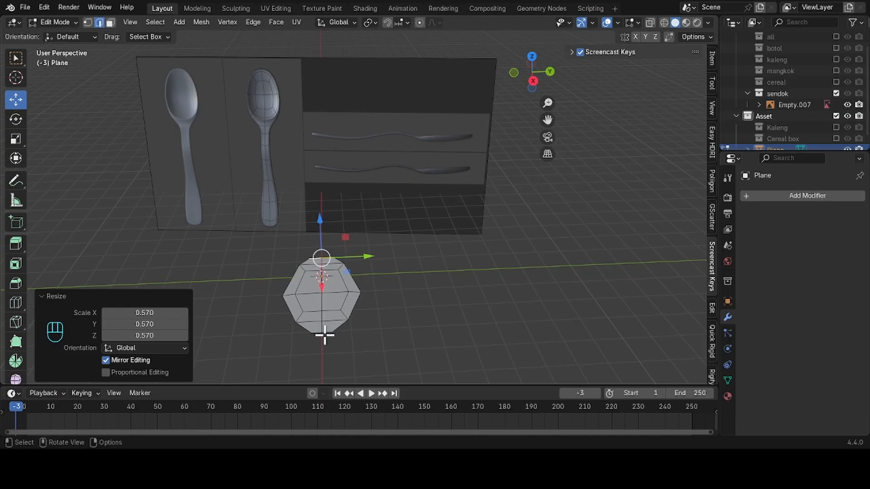
{"action": "middle_click_drag", "start_coordinate": [324, 331], "coordinate": [289, 244], "text": "alt"}
{"action": "key", "text": "e"}
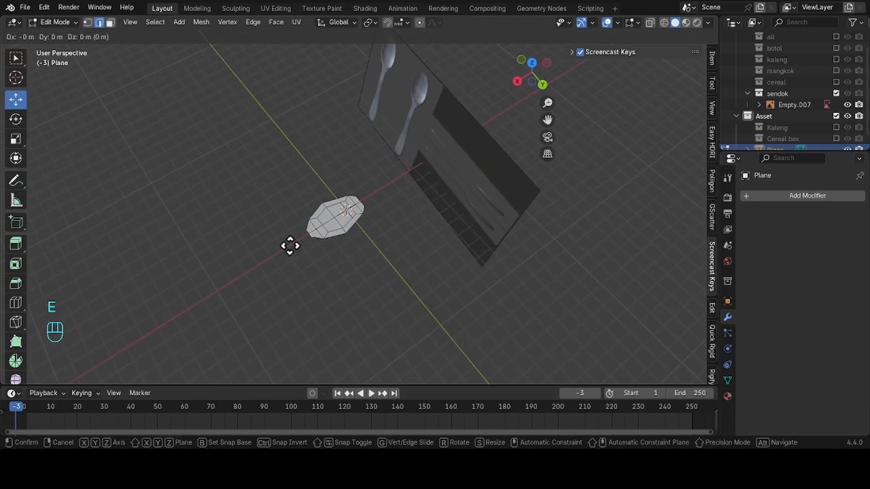
{"action": "key", "text": "x"}
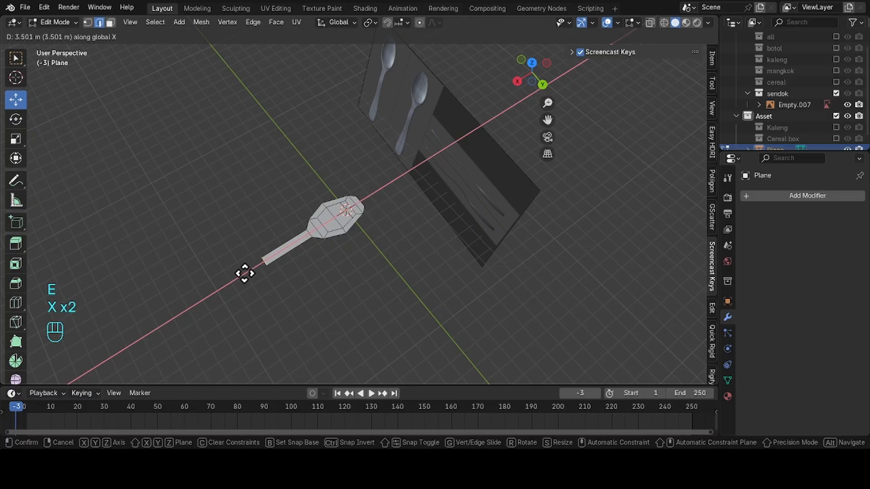
{"action": "left_click", "coordinate": [259, 264]}
Step: Shorten the handle's first segment by moving its end edges about -0.297 m along the X axis
{"action": "middle_click_drag", "start_coordinate": [260, 264], "coordinate": [451, 171]}
{"action": "middle_click_drag", "start_coordinate": [399, 246], "coordinate": [394, 265]}
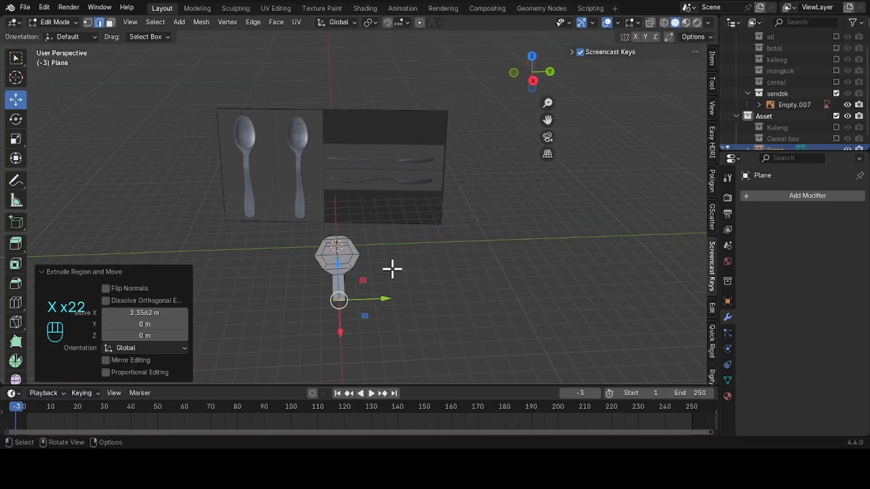
{"action": "key", "text": "g"}
{"action": "key", "text": "x"}
{"action": "key", "text": "x"}
{"action": "key", "text": "x"}
{"action": "key", "text": "x"}
{"action": "key", "text": "x"}
{"action": "key", "text": "x"}
{"action": "key", "text": "x"}
{"action": "key", "text": "x"}
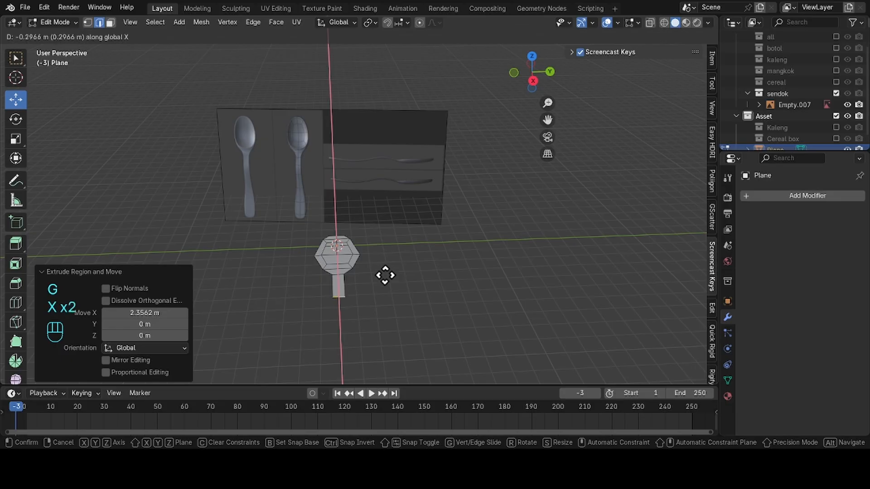
{"action": "left_click", "coordinate": [387, 301]}
Step: Widen the handle's end edges by scaling them to about 1.126
{"action": "scroll", "coordinate": [387, 302], "scroll_direction": "down", "scroll_amount": 3}
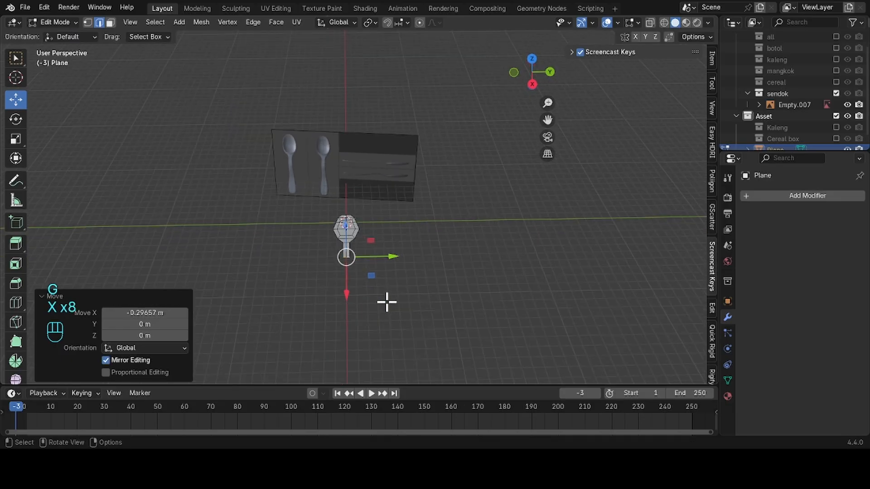
{"action": "key", "text": "s"}
{"action": "key", "text": "s"}
{"action": "key", "text": "s"}
{"action": "key", "text": "s"}
{"action": "key", "text": "s"}
{"action": "key", "text": "s"}
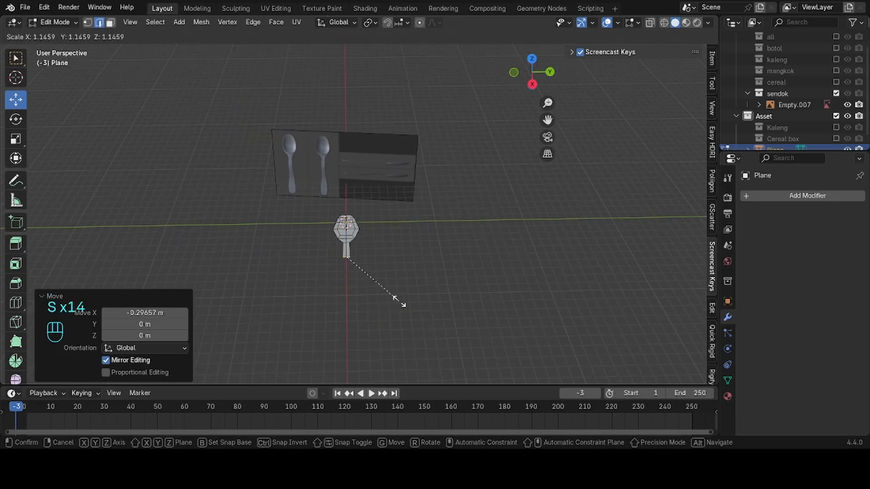
{"action": "left_click", "coordinate": [398, 299]}
Step: Narrow the neck where the handle meets the bowl by scaling its edges to about 0.840
{"action": "scroll", "coordinate": [397, 218], "scroll_direction": "up", "scroll_amount": 2}
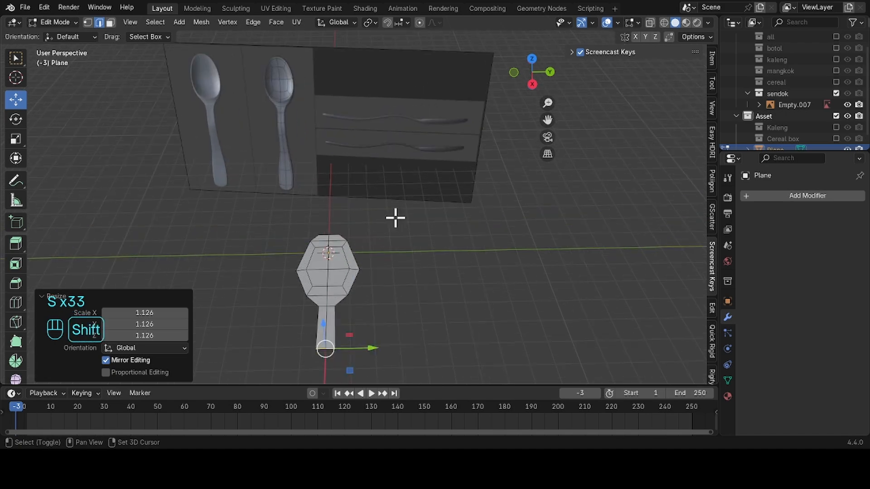
{"action": "middle_click_drag", "start_coordinate": [397, 217], "coordinate": [396, 148], "text": "shift"}
{"action": "left_click", "coordinate": [331, 233], "text": "alt"}
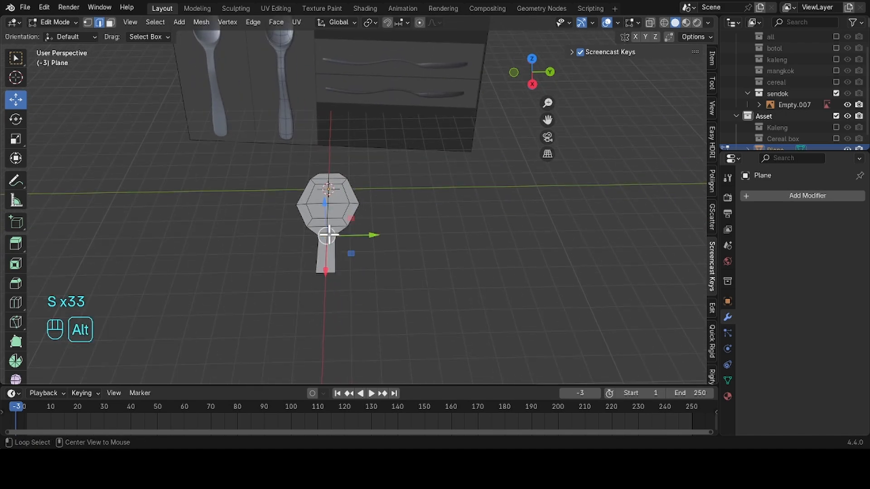
{"action": "key", "text": "s"}
{"action": "key", "text": "s"}
{"action": "key", "text": "s"}
{"action": "key", "text": "s"}
{"action": "key", "text": "s"}
{"action": "key", "text": "s"}
{"action": "key", "text": "s"}
{"action": "key", "text": "s"}
{"action": "key", "text": "s"}
{"action": "key", "text": "s"}
{"action": "left_click", "coordinate": [406, 214]}
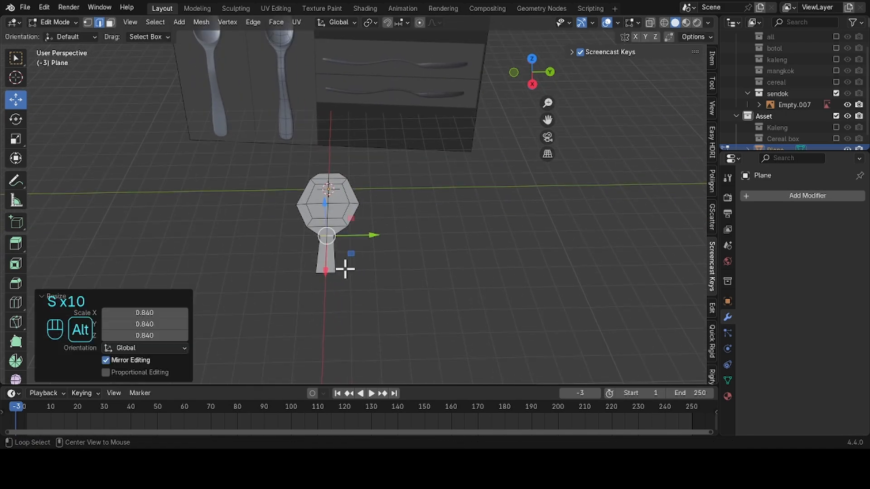
Step: Narrow the handle segment's end edges by scaling them to about 0.878
{"action": "left_click", "coordinate": [330, 272], "text": "alt"}
{"action": "key", "text": "s"}
{"action": "key", "text": "s"}
{"action": "key", "text": "s"}
{"action": "left_click", "coordinate": [372, 254]}
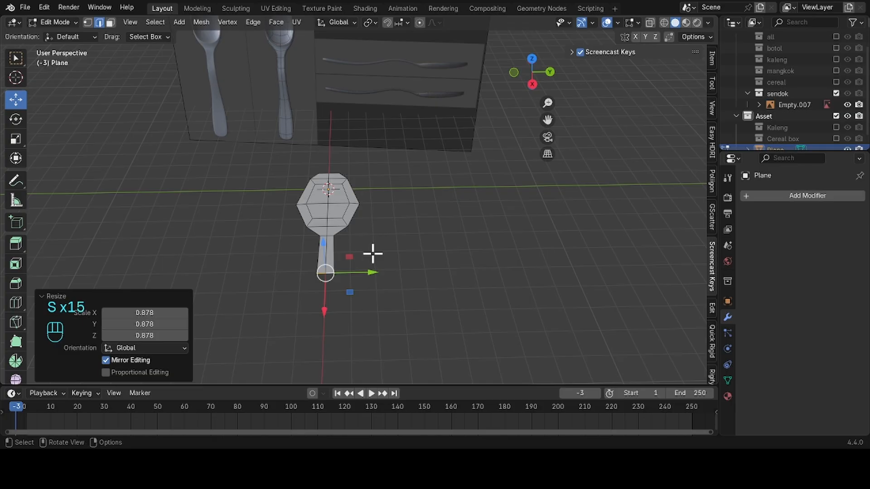
Step: Extrude a second handle segment about 2.979 m along the X axis from the handle's end edges
{"action": "key", "text": "e"}
{"action": "key", "text": "x"}
{"action": "key", "text": "x"}
{"action": "key", "text": "x"}
{"action": "key", "text": "x"}
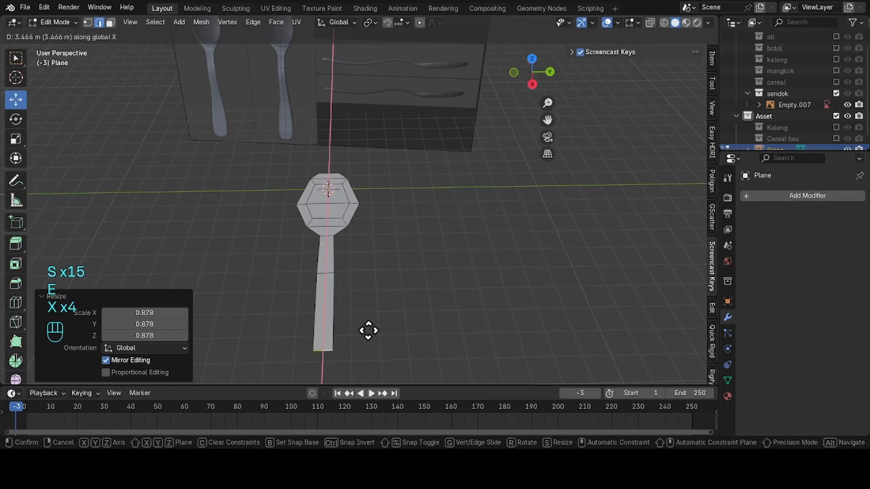
{"action": "key", "text": "x"}
{"action": "key", "text": "x"}
{"action": "key", "text": "x"}
{"action": "key", "text": "x"}
{"action": "key", "text": "x"}
{"action": "left_click", "coordinate": [369, 318]}
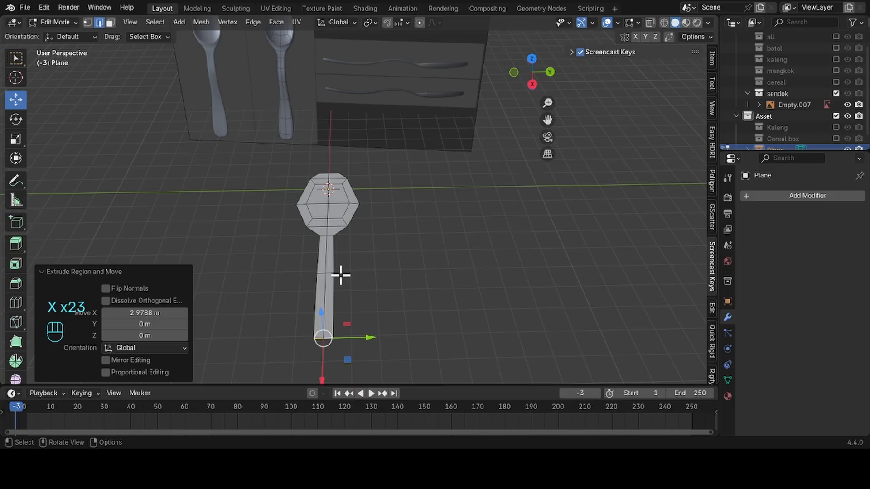
Step: Extrude a third handle segment about 1.701 m along the X axis
{"action": "scroll", "coordinate": [338, 269], "scroll_direction": "down", "scroll_amount": 2}
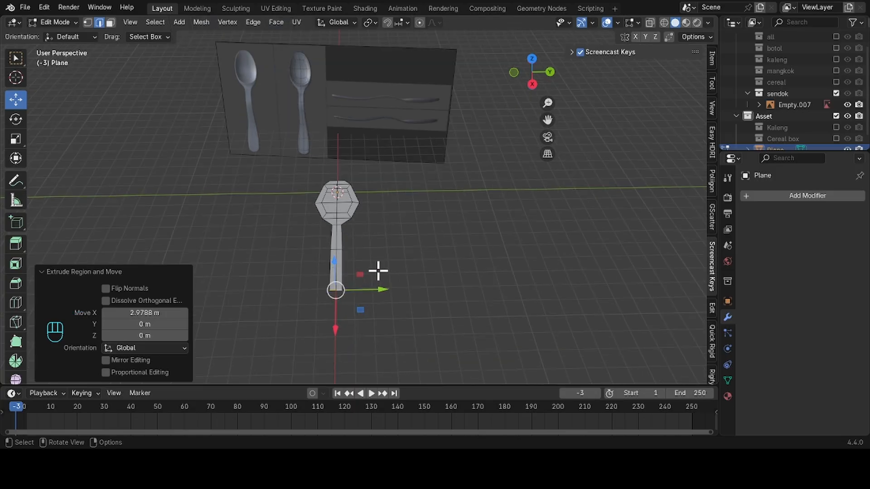
{"action": "key", "text": "e"}
{"action": "key", "text": "x"}
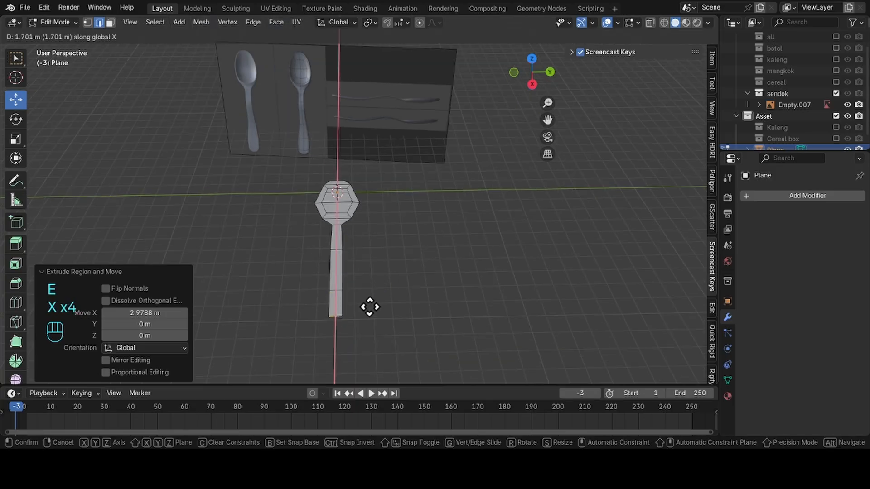
{"action": "key", "text": "x"}
{"action": "key", "text": "x"}
{"action": "key", "text": "x"}
{"action": "key", "text": "x"}
{"action": "key", "text": "x"}
{"action": "key", "text": "x"}
{"action": "key", "text": "x"}
{"action": "key", "text": "x"}
{"action": "left_click", "coordinate": [369, 309]}
Step: Flare the third handle segment by scaling its end edges to about 1.492
{"action": "key", "text": "s"}
{"action": "key", "text": "s"}
{"action": "key", "text": "s"}
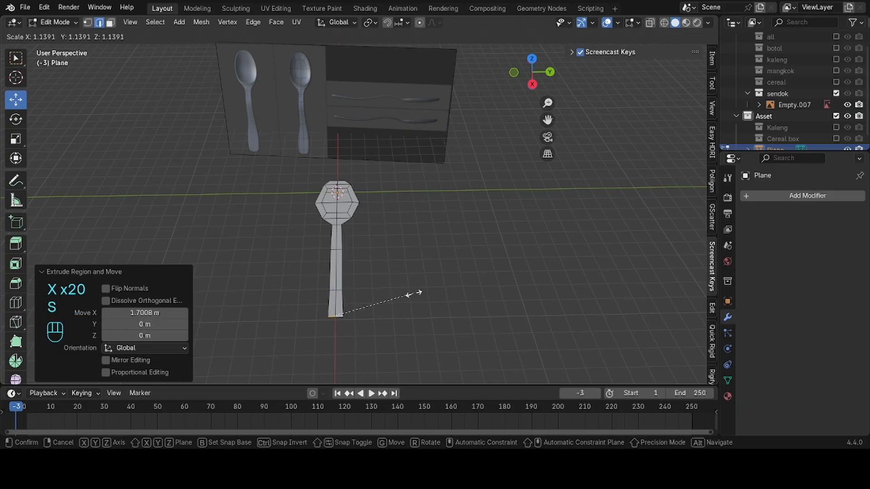
{"action": "key", "text": "s"}
{"action": "key", "text": "s"}
{"action": "key", "text": "s"}
{"action": "key", "text": "s"}
{"action": "key", "text": "s"}
{"action": "key", "text": "s"}
{"action": "key", "text": "s"}
{"action": "left_click", "coordinate": [441, 300]}
Step: Extrude the flared handle end about 1.319 m along the X axis as a fourth segment
{"action": "key", "text": "e"}
{"action": "key", "text": "x"}
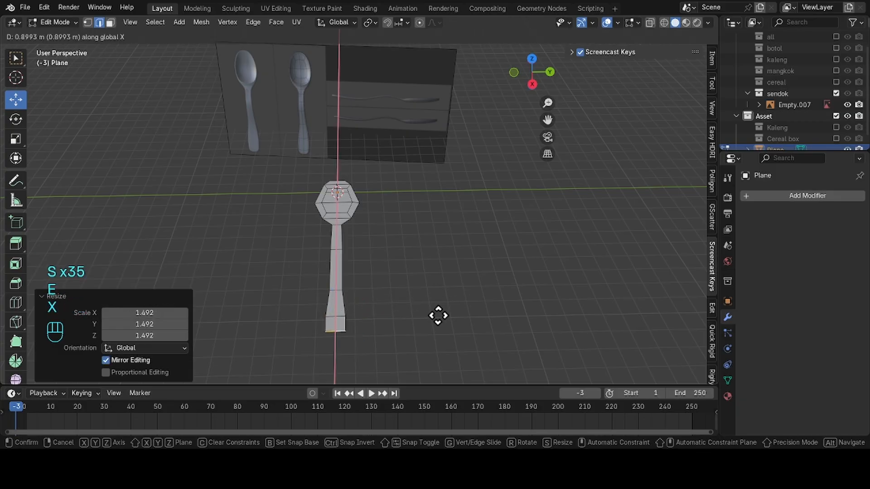
{"action": "key", "text": "x"}
{"action": "key", "text": "x"}
{"action": "key", "text": "x"}
{"action": "key", "text": "x"}
{"action": "key", "text": "x"}
{"action": "key", "text": "x"}
{"action": "key", "text": "x"}
{"action": "key", "text": "x"}
{"action": "key", "text": "x"}
{"action": "key", "text": "x"}
{"action": "key", "text": "x"}
{"action": "key", "text": "x"}
{"action": "key", "text": "x"}
{"action": "key", "text": "x"}
{"action": "key", "text": "x"}
{"action": "key", "text": "x"}
{"action": "key", "text": "x"}
{"action": "key", "text": "x"}
{"action": "key", "text": "x"}
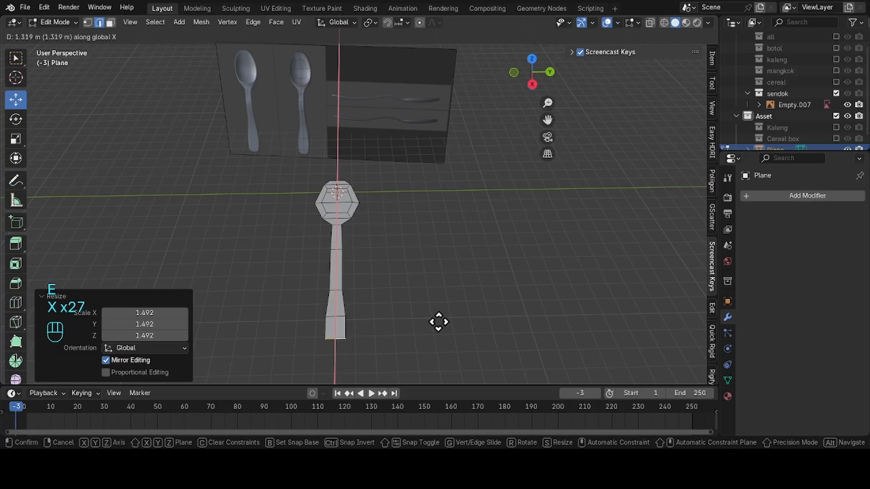
{"action": "left_click", "coordinate": [439, 322]}
Step: Extrude the handle's end edges about 1.078 m along the X axis as a fifth segment
{"action": "key", "text": "e"}
{"action": "key", "text": "x"}
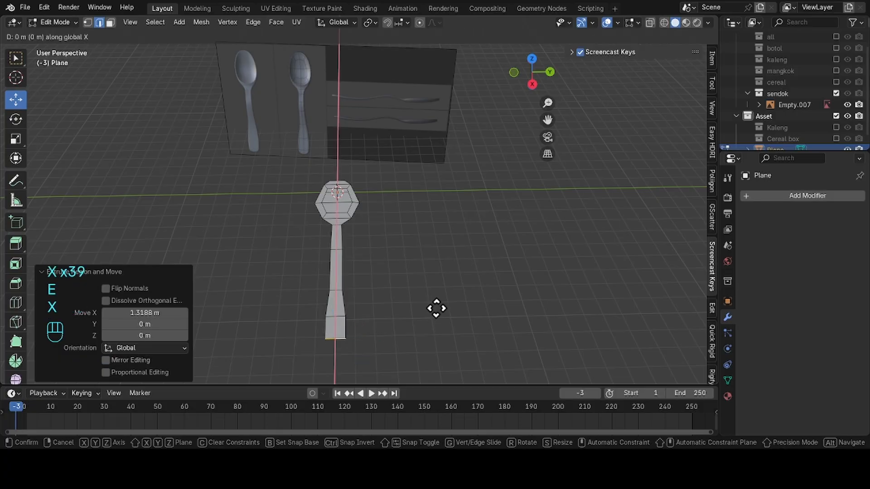
{"action": "key", "text": "x"}
{"action": "key", "text": "x"}
{"action": "key", "text": "x"}
{"action": "key", "text": "x"}
{"action": "key", "text": "x"}
{"action": "key", "text": "x"}
{"action": "key", "text": "x"}
{"action": "key", "text": "x"}
{"action": "key", "text": "x"}
{"action": "key", "text": "x"}
{"action": "key", "text": "x"}
{"action": "key", "text": "x"}
{"action": "key", "text": "x"}
{"action": "key", "text": "x"}
{"action": "key", "text": "x"}
{"action": "left_click", "coordinate": [435, 329]}
Step: Taper the fifth handle segment by scaling its end edges inward
{"action": "key", "text": "s"}
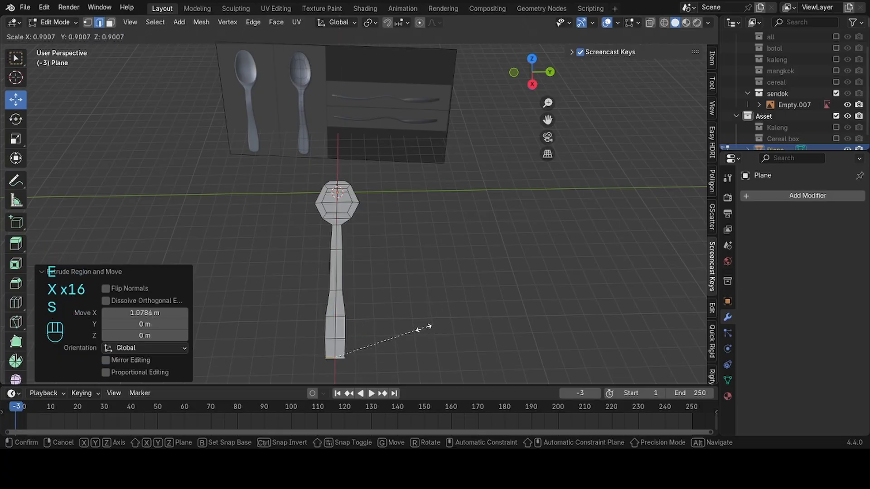
{"action": "left_click", "coordinate": [389, 325]}
{"action": "left_click", "coordinate": [389, 324]}
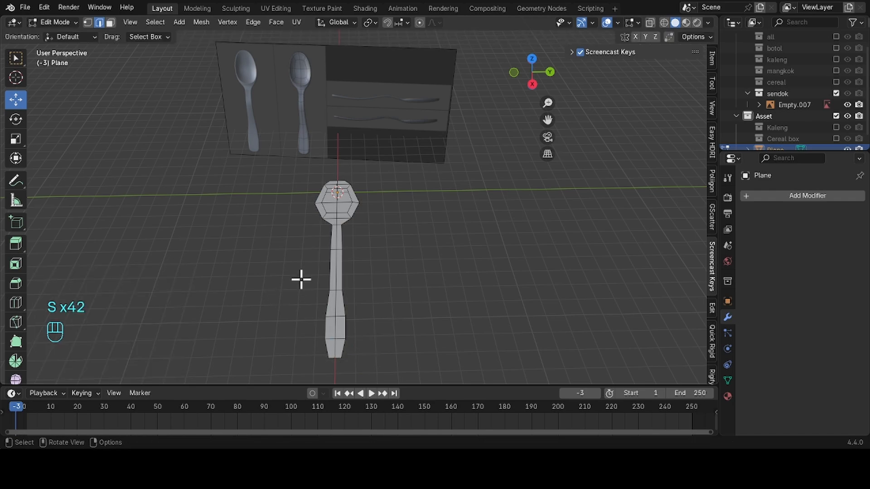
Step: Select the flared end section of the handle and move it about 0.64 m along the X axis, away from the bowl
{"action": "left_click_drag", "start_coordinate": [297, 274], "coordinate": [401, 369]}
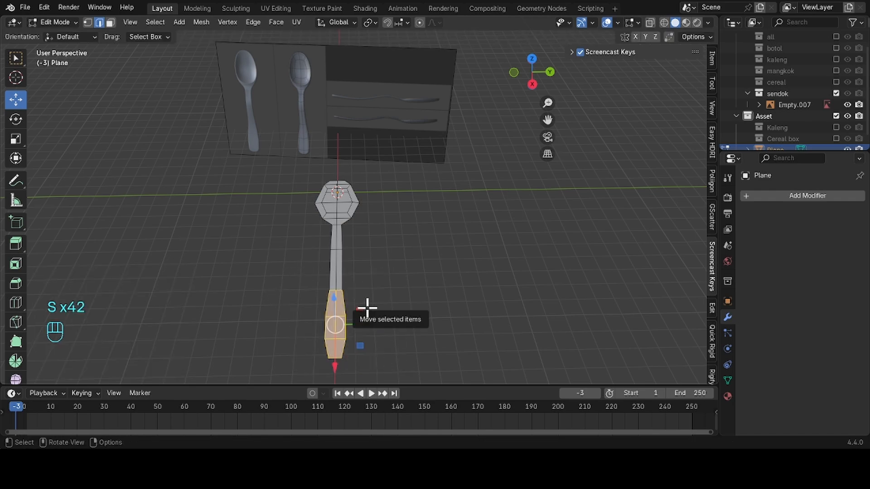
{"action": "key", "text": "g"}
{"action": "key", "text": "x"}
{"action": "key", "text": "x"}
{"action": "key", "text": "x"}
{"action": "key", "text": "x"}
{"action": "key", "text": "x"}
{"action": "key", "text": "x"}
{"action": "key", "text": "x"}
{"action": "key", "text": "x"}
{"action": "key", "text": "x"}
{"action": "key", "text": "x"}
{"action": "key", "text": "x"}
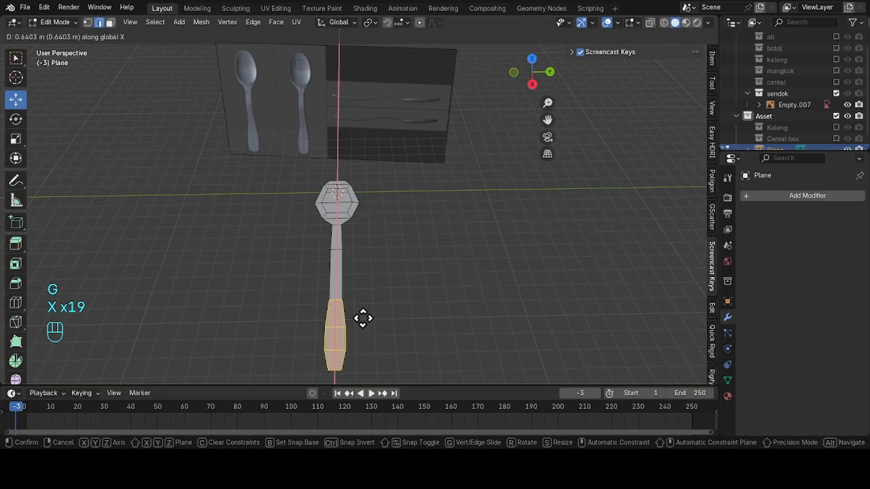
{"action": "key", "text": "x"}
{"action": "key", "text": "x"}
{"action": "key", "text": "x"}
{"action": "key", "text": "x"}
{"action": "key", "text": "x"}
{"action": "left_click", "coordinate": [370, 316]}
Step: Scale the flared end section of the handle down to 0.919
{"action": "key", "text": "s"}
{"action": "key", "text": "s"}
{"action": "key", "text": "s"}
{"action": "key", "text": "s"}
{"action": "key", "text": "s"}
{"action": "key", "text": "s"}
{"action": "key", "text": "s"}
{"action": "key", "text": "s"}
{"action": "key", "text": "s"}
{"action": "key", "text": "s"}
{"action": "key", "text": "s"}
{"action": "left_click", "coordinate": [381, 312]}
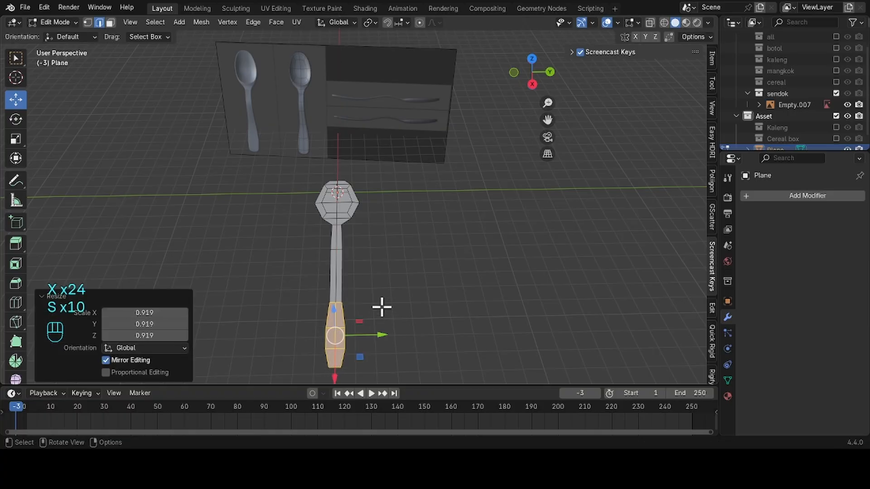
Step: Select the faces of the handle's narrow section and scale them to 0.936
{"action": "middle_click_drag", "start_coordinate": [383, 307], "coordinate": [365, 287]}
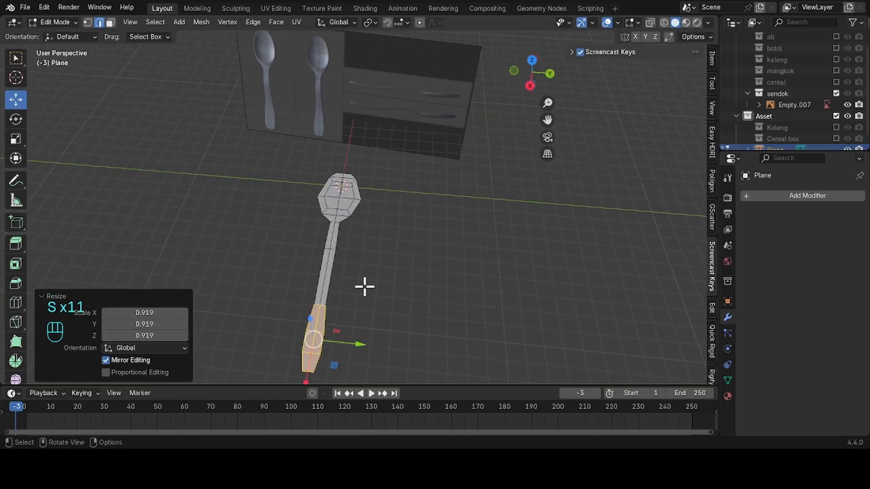
{"action": "left_click", "coordinate": [327, 247], "text": "alt"}
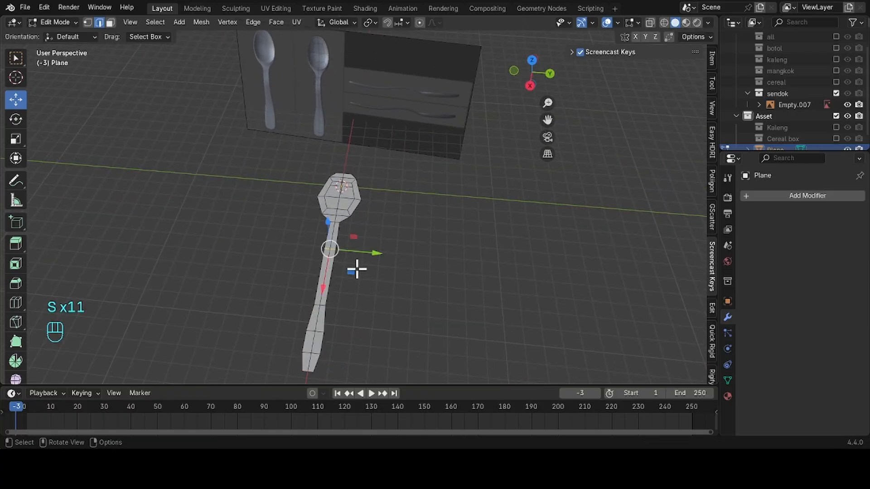
{"action": "left_click", "coordinate": [111, 22]}
{"action": "left_click_drag", "start_coordinate": [296, 229], "coordinate": [372, 272]}
{"action": "key", "text": "s"}
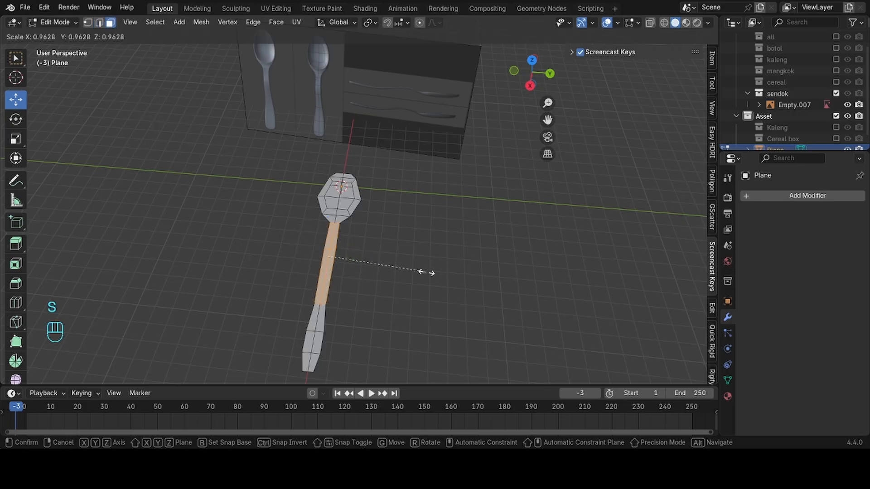
{"action": "left_click", "coordinate": [423, 272]}
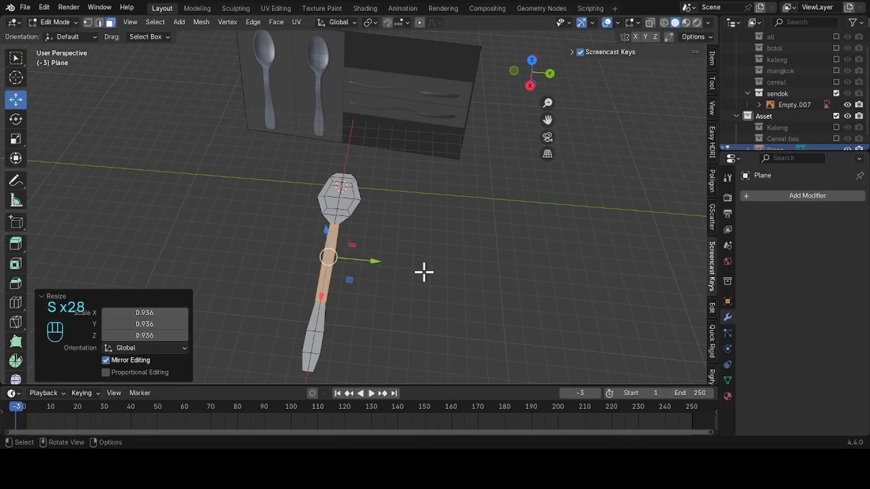
{"action": "left_click", "coordinate": [367, 302]}
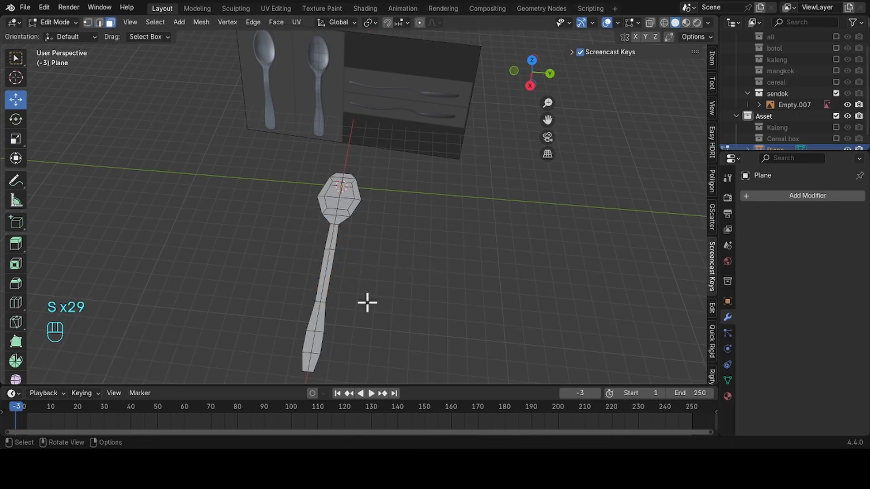
Step: Move the edge loop between the handle's narrow and flared sections about 0.56 m along the X axis
{"action": "left_click", "coordinate": [325, 300], "text": "alt"}
{"action": "left_click", "coordinate": [322, 301], "text": "alt"}
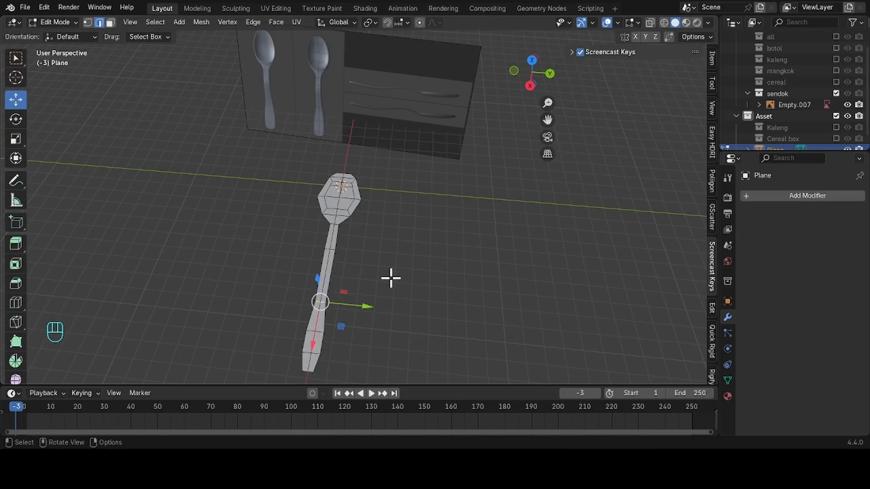
{"action": "key", "text": "s"}
{"action": "key", "text": "g"}
{"action": "key", "text": "x"}
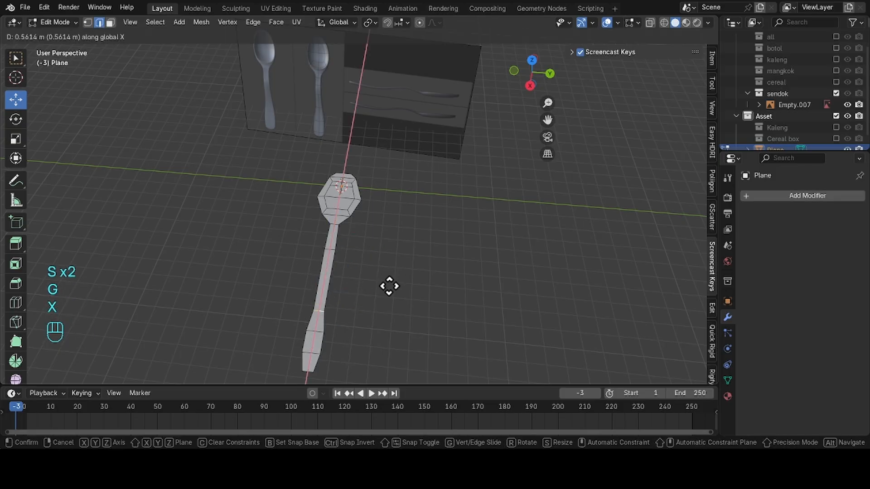
{"action": "key", "text": "x"}
{"action": "key", "text": "x"}
{"action": "key", "text": "x"}
{"action": "key", "text": "x"}
{"action": "key", "text": "x"}
{"action": "key", "text": "x"}
{"action": "key", "text": "x"}
{"action": "key", "text": "x"}
{"action": "left_click", "coordinate": [388, 288]}
Step: Try to lower the bowl's inner faces about 0.34 m along the Z axis, and undo the move
{"action": "middle_click_drag", "start_coordinate": [390, 285], "coordinate": [453, 211]}
{"action": "left_click", "coordinate": [110, 23]}
{"action": "left_click_drag", "start_coordinate": [316, 244], "coordinate": [350, 256]}
{"action": "middle_click_drag", "start_coordinate": [358, 253], "coordinate": [405, 221]}
{"action": "key", "text": "g"}
{"action": "key", "text": "z"}
{"action": "key", "text": "z"}
{"action": "key", "text": "z"}
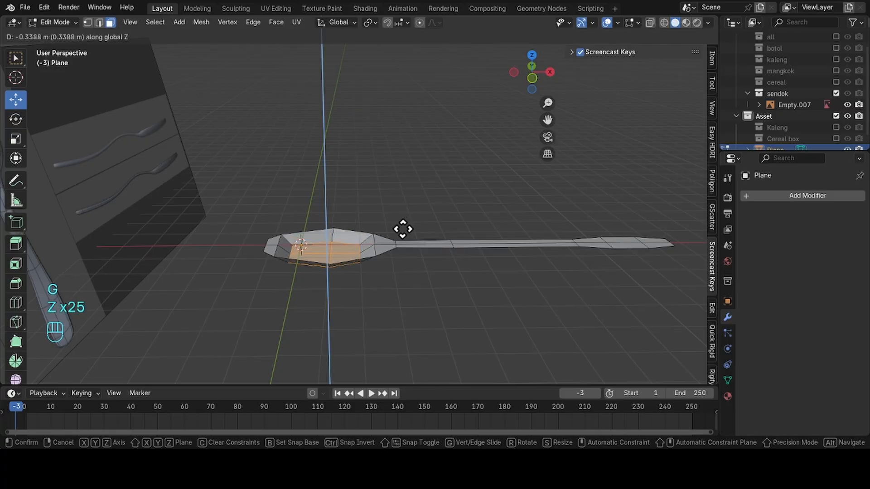
{"action": "left_click", "coordinate": [401, 228]}
{"action": "key", "text": "ctrl+z"}
Step: Select the bowl's inner faces and lower them about 0.253 m along the Z axis to hollow the bowl
{"action": "middle_click_drag", "start_coordinate": [382, 208], "coordinate": [183, 231]}
{"action": "left_click", "coordinate": [183, 231]}
{"action": "scroll", "coordinate": [336, 196], "scroll_direction": "up", "scroll_amount": 3}
{"action": "left_click", "coordinate": [100, 22]}
{"action": "left_click", "coordinate": [110, 22]}
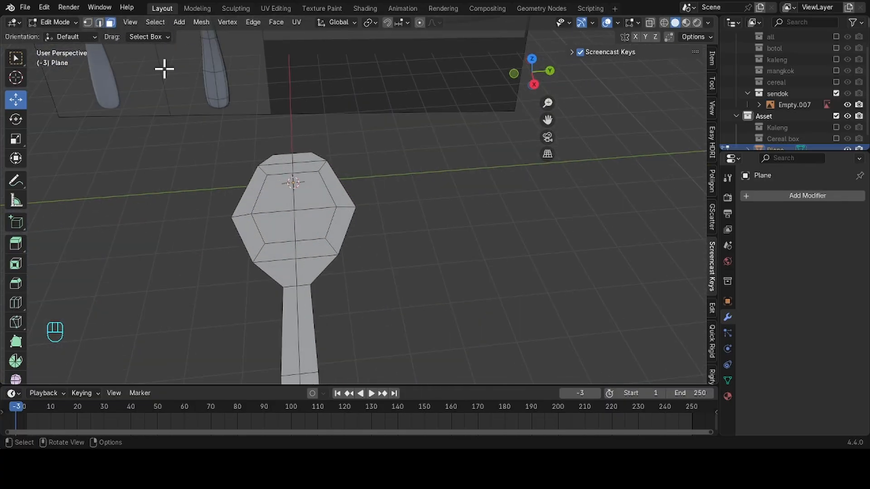
{"action": "left_click", "coordinate": [295, 208]}
{"action": "key", "text": "g"}
{"action": "key", "text": "z"}
{"action": "key", "text": "z"}
{"action": "key", "text": "z"}
{"action": "key", "text": "z"}
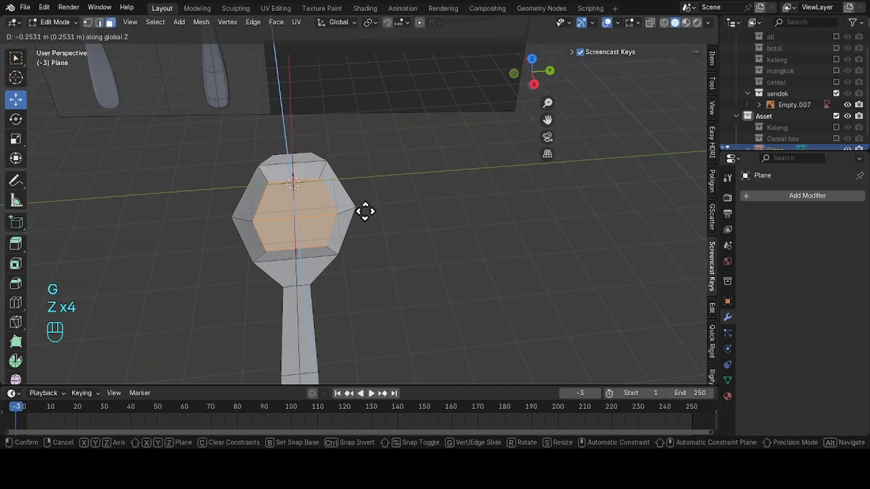
{"action": "key", "text": "z"}
{"action": "key", "text": "z"}
{"action": "key", "text": "z"}
{"action": "key", "text": "z"}
{"action": "key", "text": "z"}
{"action": "key", "text": "z"}
{"action": "key", "text": "z"}
{"action": "key", "text": "z"}
{"action": "left_click", "coordinate": [365, 212]}
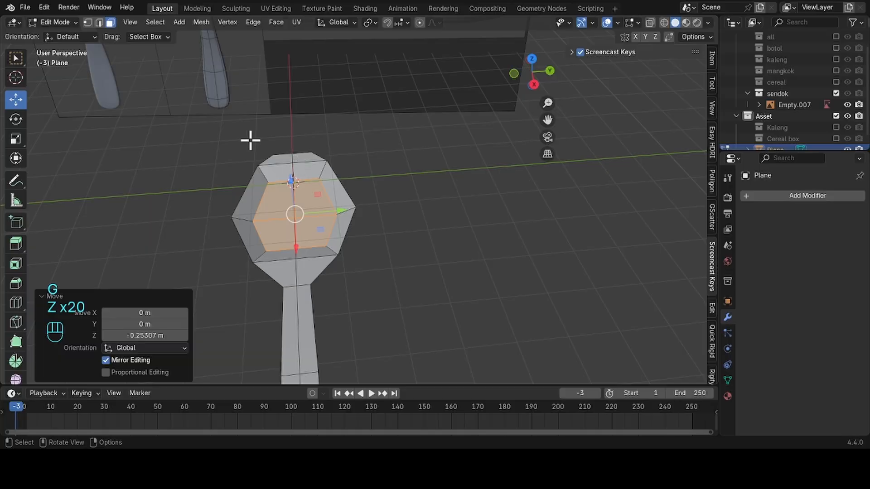
Step: Lower the cross edges just behind the bowl's front tip about 0.107 m along the Z axis
{"action": "left_click", "coordinate": [98, 22]}
{"action": "left_click", "coordinate": [300, 167], "text": "alt"}
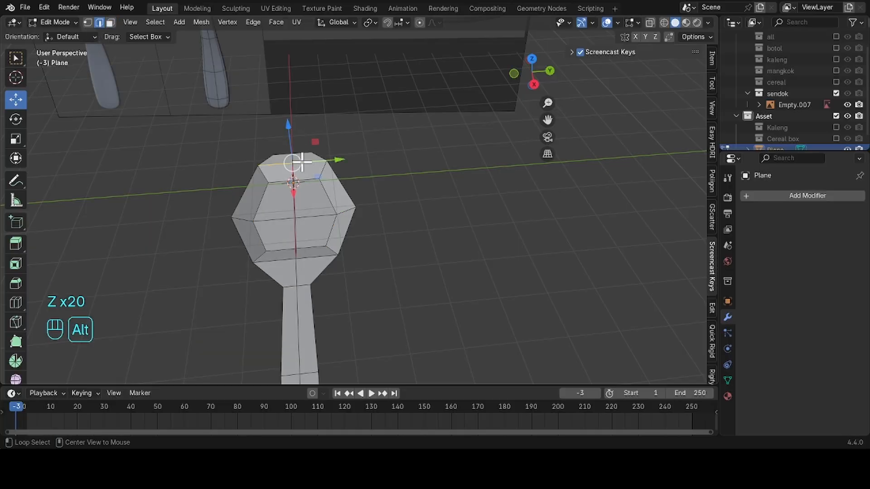
{"action": "key", "text": "g"}
{"action": "key", "text": "z"}
{"action": "key", "text": "z"}
{"action": "key", "text": "z"}
{"action": "key", "text": "z"}
{"action": "key", "text": "z"}
{"action": "key", "text": "z"}
{"action": "key", "text": "z"}
{"action": "key", "text": "z"}
{"action": "key", "text": "z"}
{"action": "key", "text": "z"}
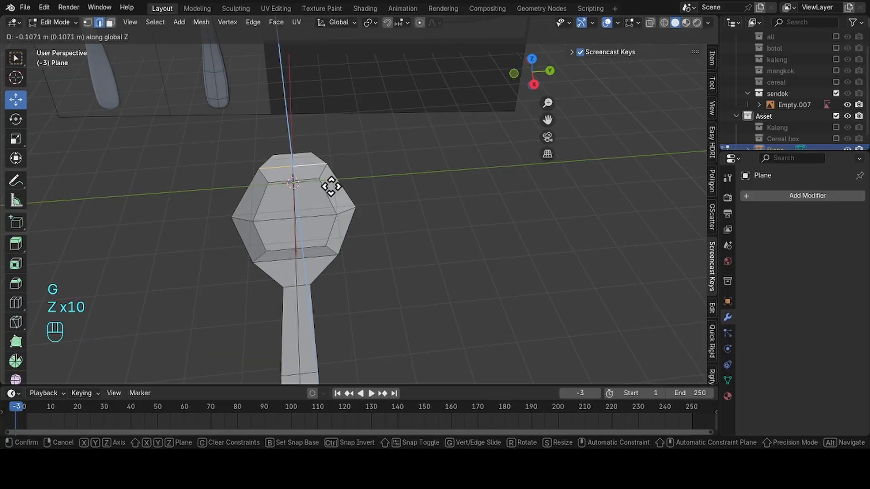
{"action": "key", "text": "z"}
{"action": "key", "text": "z"}
{"action": "key", "text": "z"}
{"action": "key", "text": "z"}
{"action": "key", "text": "z"}
{"action": "key", "text": "z"}
{"action": "key", "text": "z"}
{"action": "left_click", "coordinate": [336, 182]}
Step: Delete the outermost edges at the bowl's front tip and the leftover geometry there
{"action": "middle_click_drag", "start_coordinate": [342, 179], "coordinate": [334, 216]}
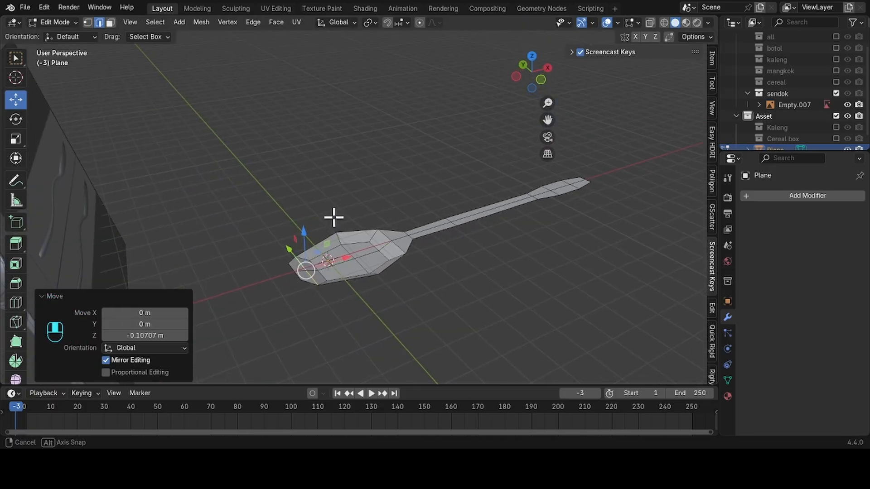
{"action": "left_click", "coordinate": [292, 270], "text": "alt"}
{"action": "scroll", "coordinate": [292, 269], "scroll_direction": "up", "scroll_amount": 3}
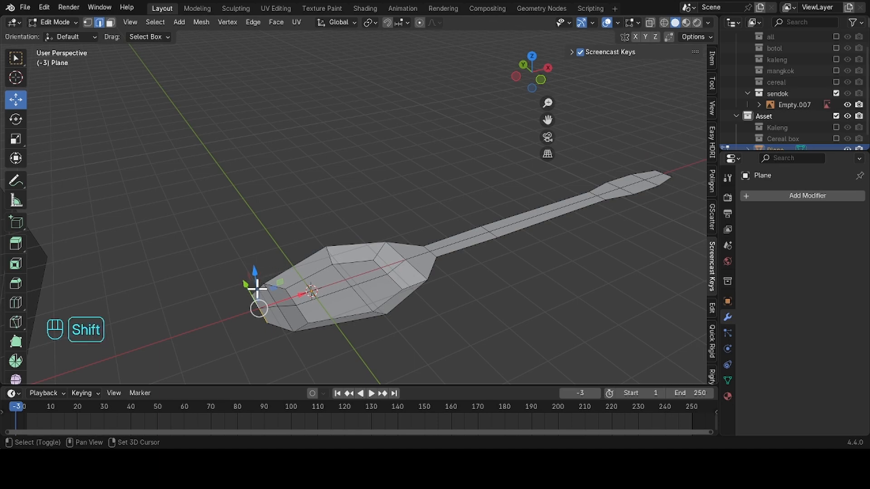
{"action": "left_click", "coordinate": [276, 329], "text": "shift"}
{"action": "key", "text": "x"}
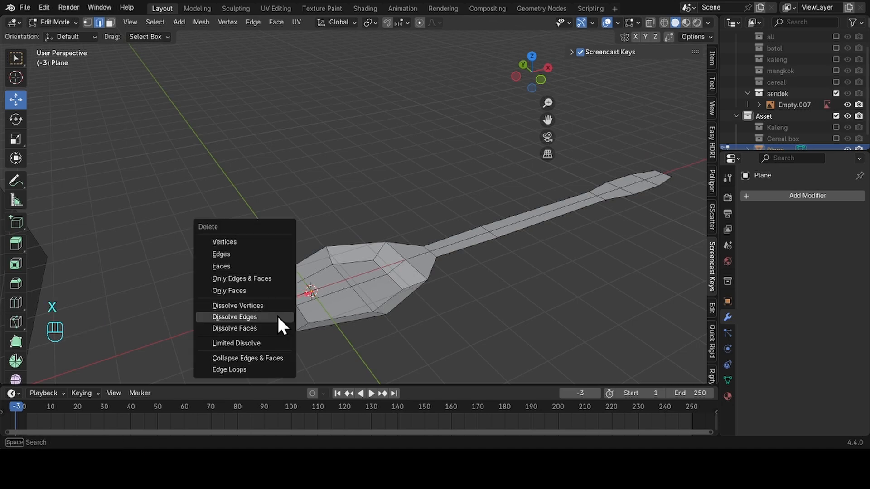
{"action": "left_click", "coordinate": [255, 257]}
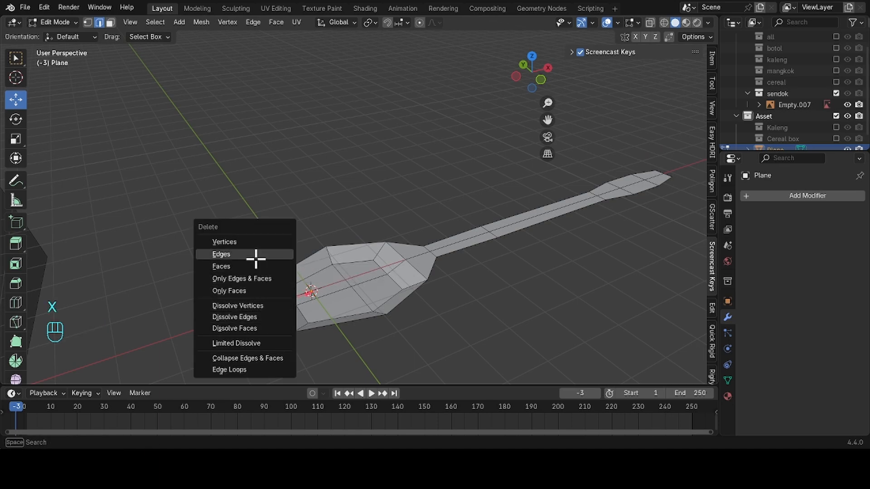
{"action": "middle_click_drag", "start_coordinate": [256, 258], "coordinate": [246, 287]}
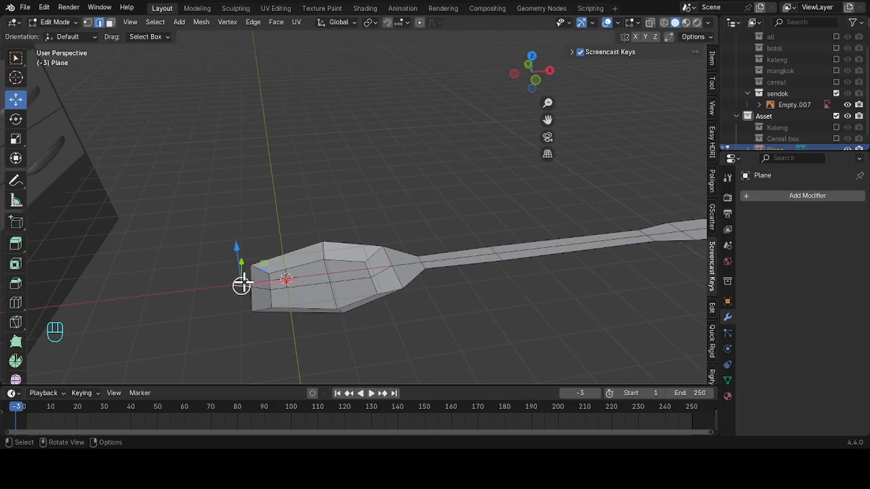
{"action": "key", "text": "x"}
{"action": "left_click", "coordinate": [324, 238]}
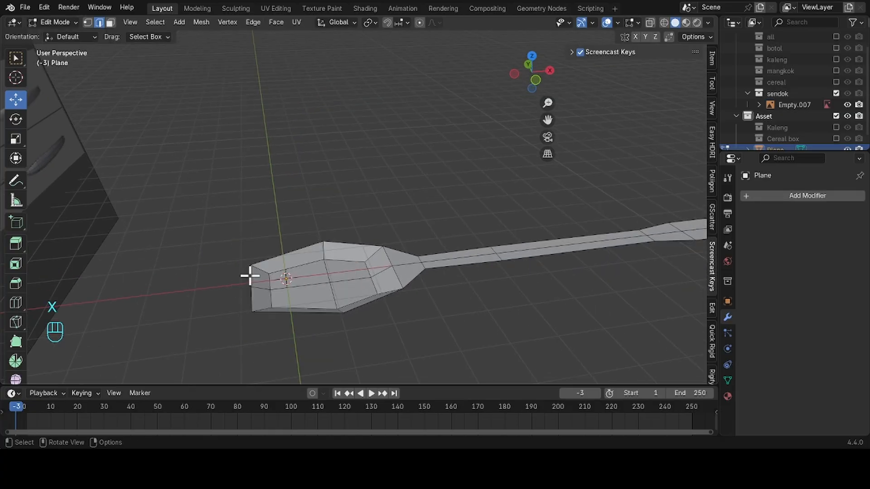
Step: Scale the bowl's new front edges to 0.739 and raise them about 0.226 m along the Z axis
{"action": "left_click", "coordinate": [249, 276]}
{"action": "left_click", "coordinate": [251, 300], "text": "shift"}
{"action": "key", "text": "s"}
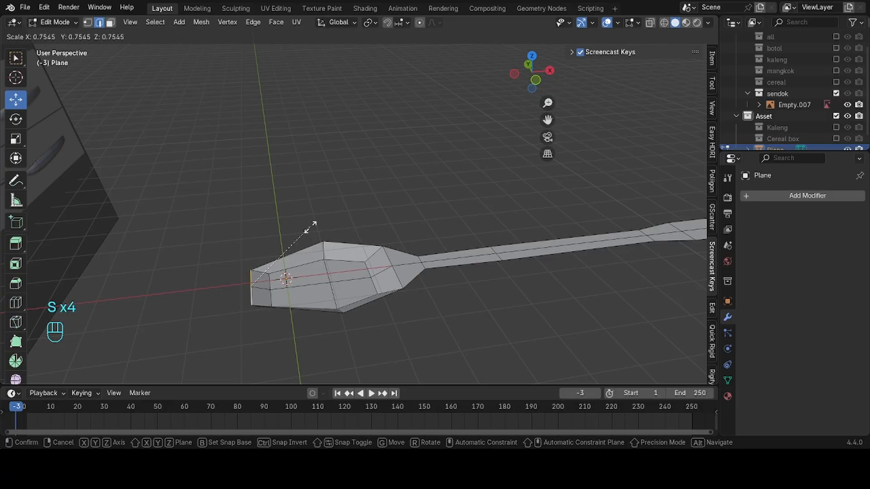
{"action": "left_click", "coordinate": [292, 213]}
{"action": "key", "text": "g"}
{"action": "key", "text": "z"}
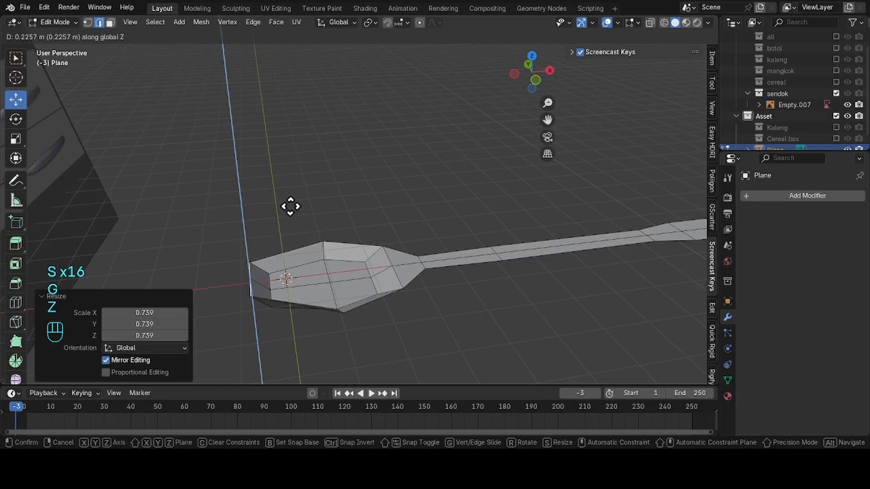
{"action": "left_click", "coordinate": [290, 209]}
Step: Select both cross edges at the rear of the bowl near the handle and move them about 0.016 m along the X axis
{"action": "middle_click_drag", "start_coordinate": [290, 210], "coordinate": [386, 234]}
{"action": "scroll", "coordinate": [386, 235], "scroll_direction": "up", "scroll_amount": 3}
{"action": "left_click", "coordinate": [360, 275]}
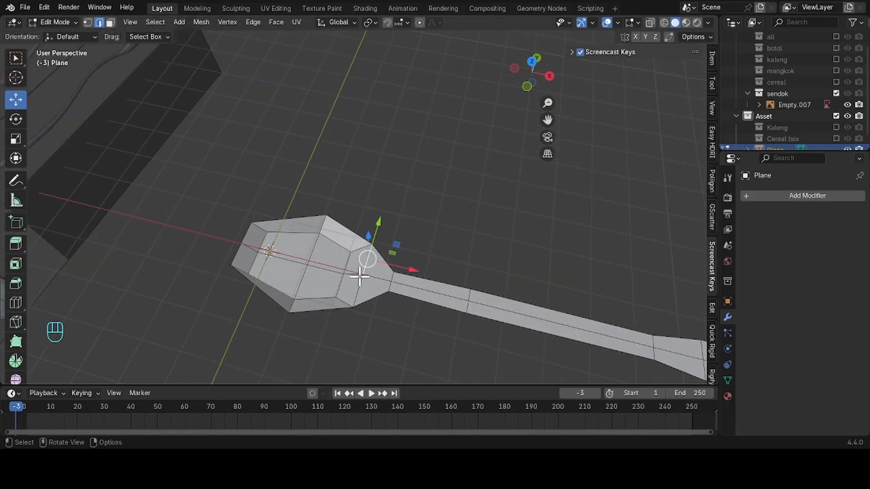
{"action": "left_click", "coordinate": [365, 276]}
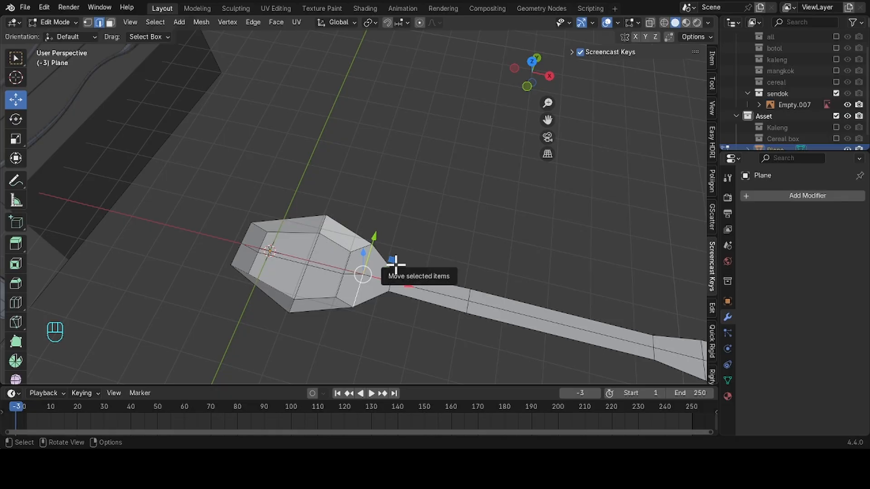
{"action": "key", "text": "g"}
{"action": "key", "text": "x"}
{"action": "key", "text": "x"}
{"action": "key", "text": "x"}
{"action": "key", "text": "x"}
{"action": "key", "text": "x"}
{"action": "key", "text": "x"}
{"action": "key", "text": "x"}
{"action": "key", "text": "x"}
{"action": "key", "text": "x"}
{"action": "key", "text": "x"}
{"action": "key", "text": "x"}
{"action": "key", "text": "x"}
{"action": "key", "text": "x"}
{"action": "key", "text": "x"}
{"action": "key", "text": "x"}
{"action": "key", "text": "x"}
{"action": "key", "text": "x"}
{"action": "key", "text": "x"}
{"action": "key", "text": "x"}
{"action": "key", "text": "x"}
{"action": "key", "text": "x"}
{"action": "left_click", "coordinate": [404, 259]}
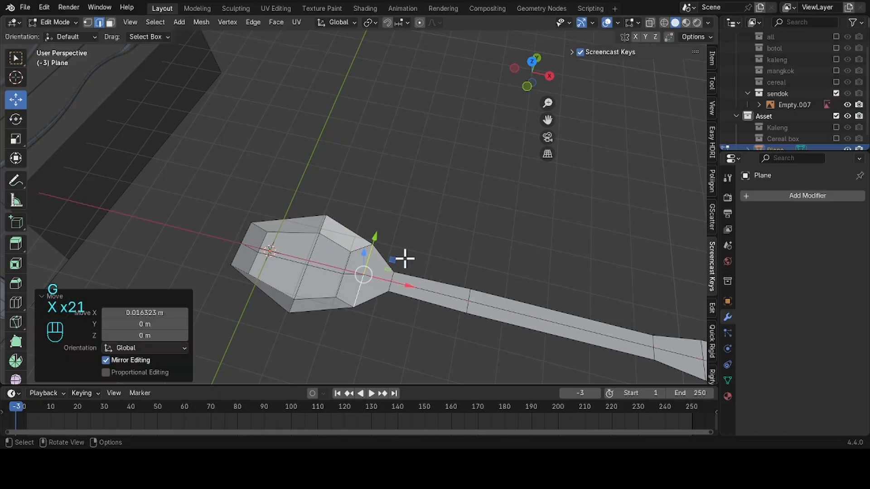
Step: Add three centred loop cuts across the narrow part of the handle to divide it into shorter segments
{"action": "middle_click_drag", "start_coordinate": [403, 258], "coordinate": [362, 191]}
{"action": "middle_click_drag", "start_coordinate": [361, 191], "coordinate": [376, 205]}
{"action": "left_click_drag", "start_coordinate": [319, 247], "coordinate": [414, 290]}
{"action": "middle_click_drag", "start_coordinate": [418, 278], "coordinate": [347, 275]}
{"action": "key", "text": "ctrl+r"}
{"action": "left_click", "coordinate": [404, 283]}
{"action": "right_click", "coordinate": [404, 282]}
{"action": "key", "text": "ctrl+r"}
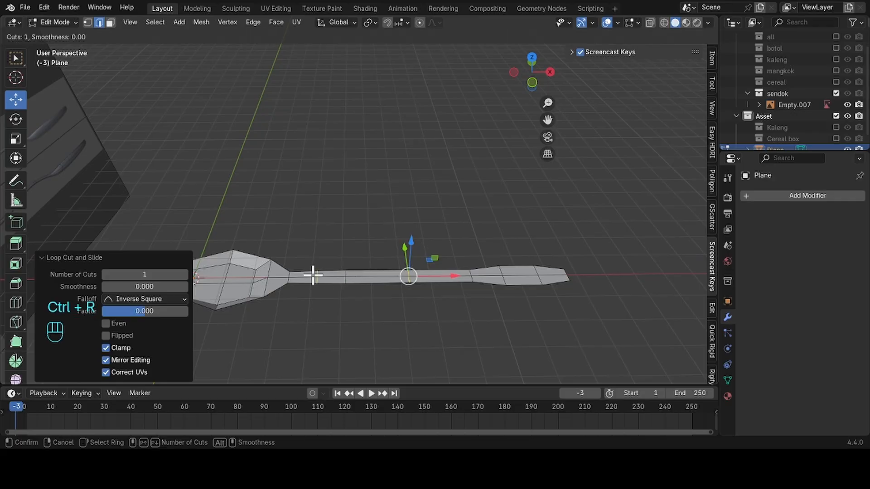
{"action": "left_click", "coordinate": [321, 277]}
{"action": "right_click", "coordinate": [317, 276]}
{"action": "key", "text": "ctrl+r"}
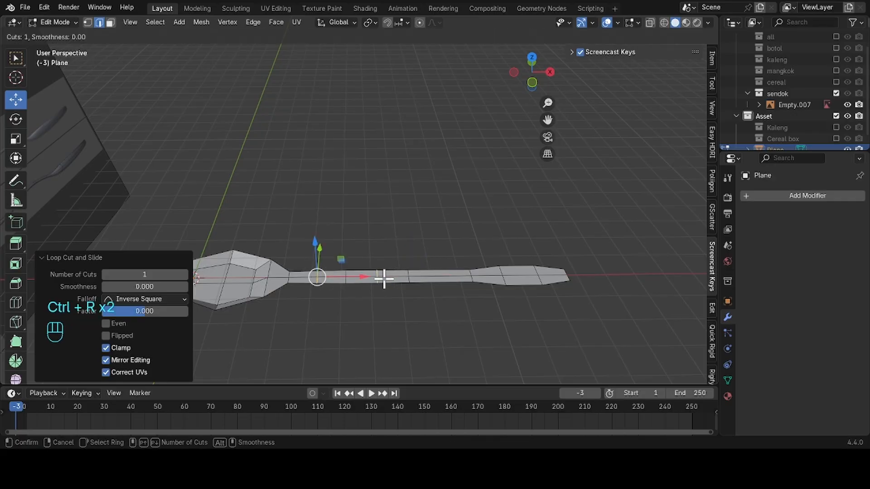
{"action": "left_click", "coordinate": [383, 279]}
{"action": "left_click", "coordinate": [377, 279]}
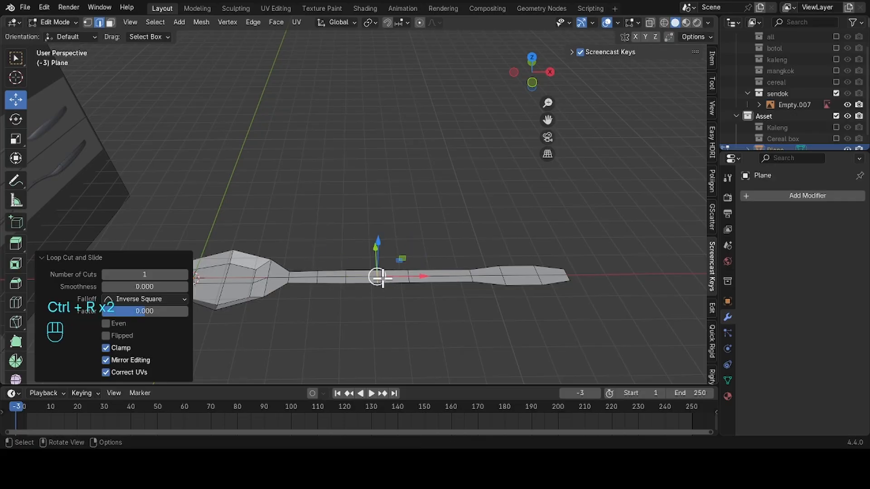
Step: Select both halves of the second cross edge behind the bowl on the narrow part of the handle
{"action": "left_click", "coordinate": [350, 271], "text": "alt"}
{"action": "scroll", "coordinate": [347, 254], "scroll_direction": "up", "scroll_amount": 1}
{"action": "key", "text": "Tab"}
{"action": "key", "text": "Tab"}
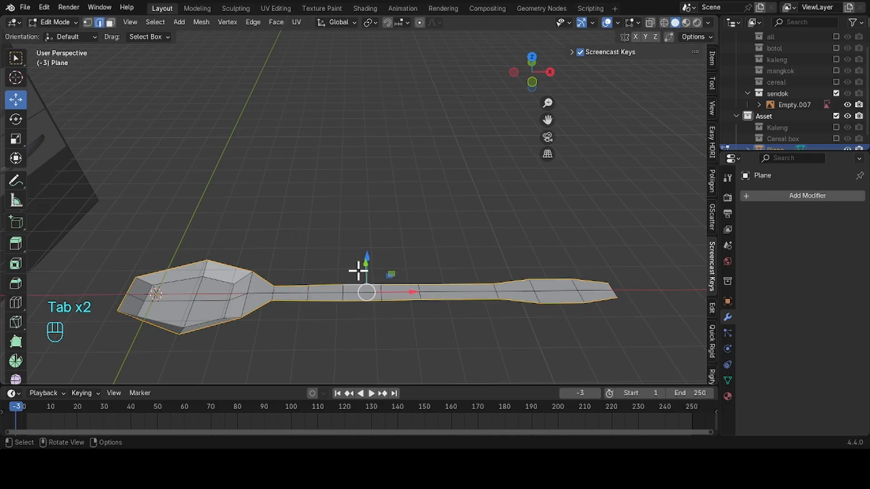
{"action": "left_click", "coordinate": [346, 290]}
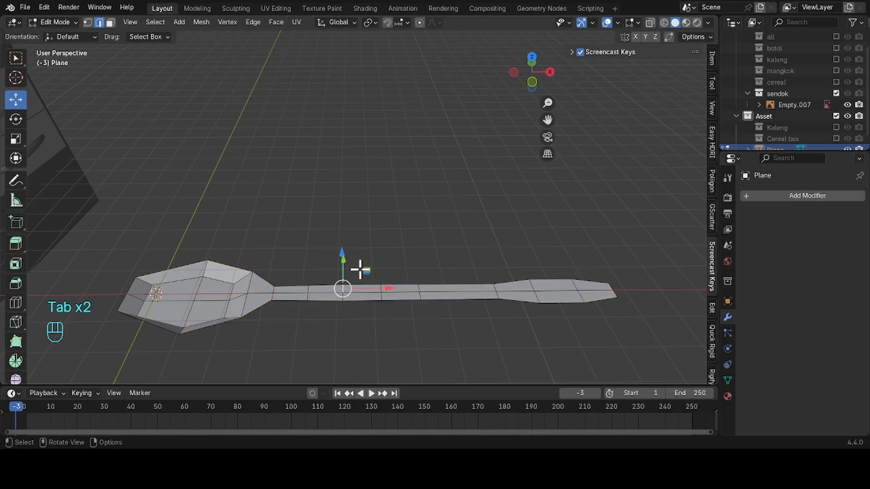
{"action": "left_click", "coordinate": [345, 297], "text": "shift"}
{"action": "middle_click_drag", "start_coordinate": [379, 245], "coordinate": [373, 194]}
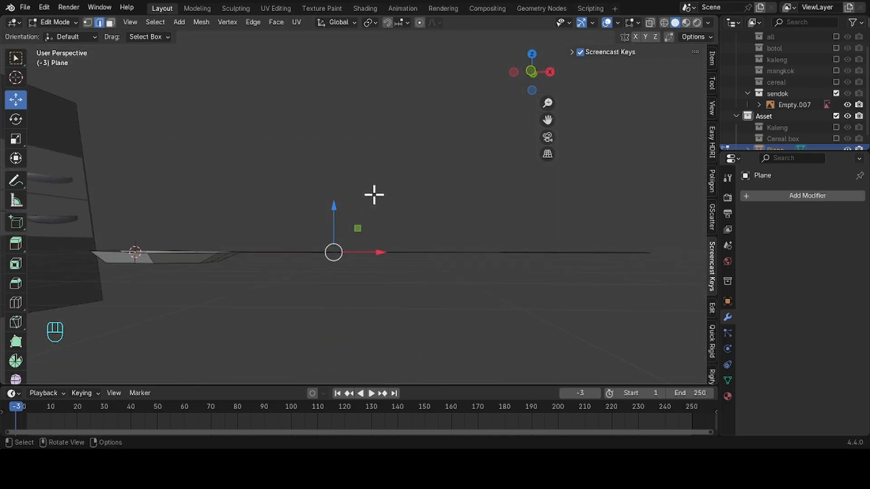
Step: Try to raise the selected handle cross edges about 0.25 m along the Z axis without proportional editing
{"action": "key", "text": "g"}
{"action": "left_click", "coordinate": [374, 194]}
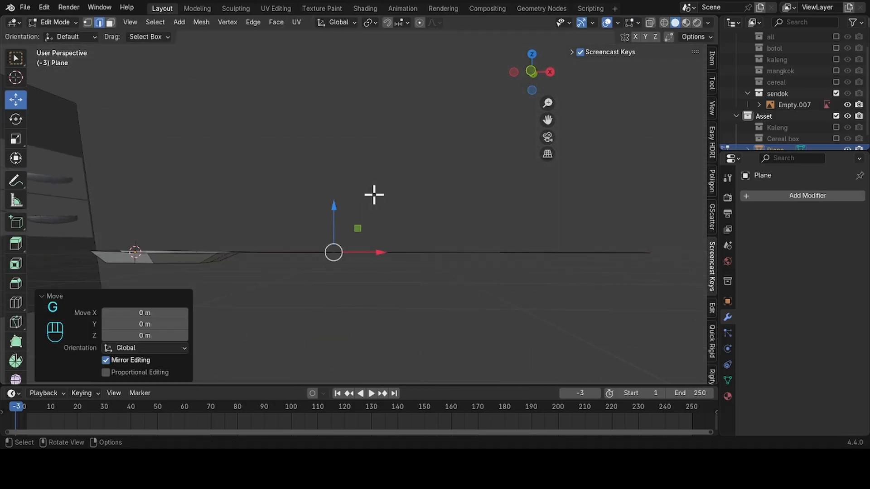
{"action": "left_click", "coordinate": [15, 78]}
{"action": "key", "text": "g"}
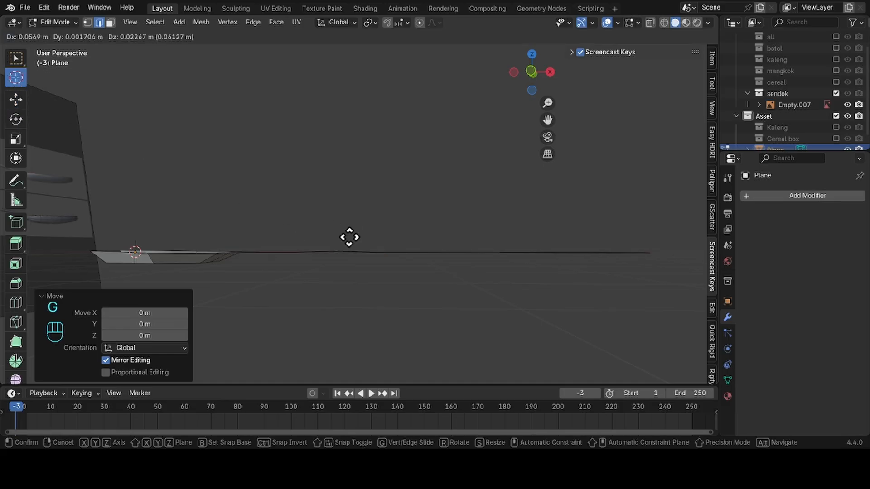
{"action": "key", "text": "z"}
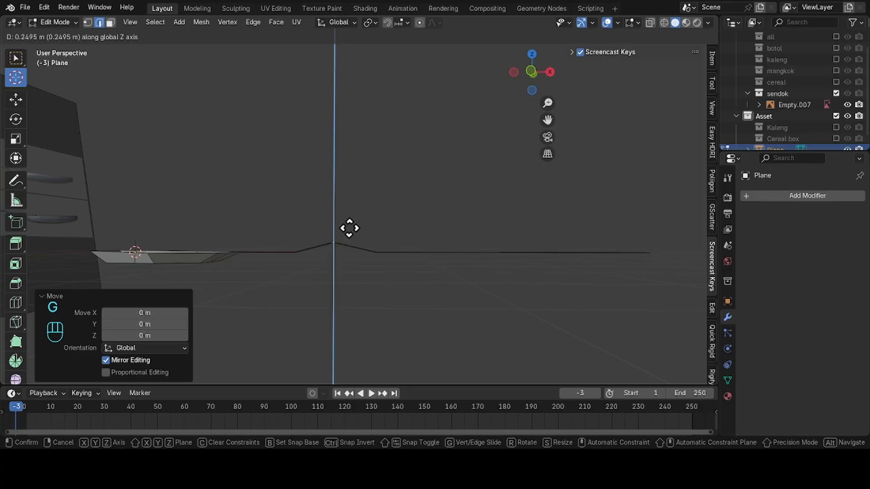
{"action": "left_click", "coordinate": [349, 228]}
{"action": "key", "text": "ctrl+z"}
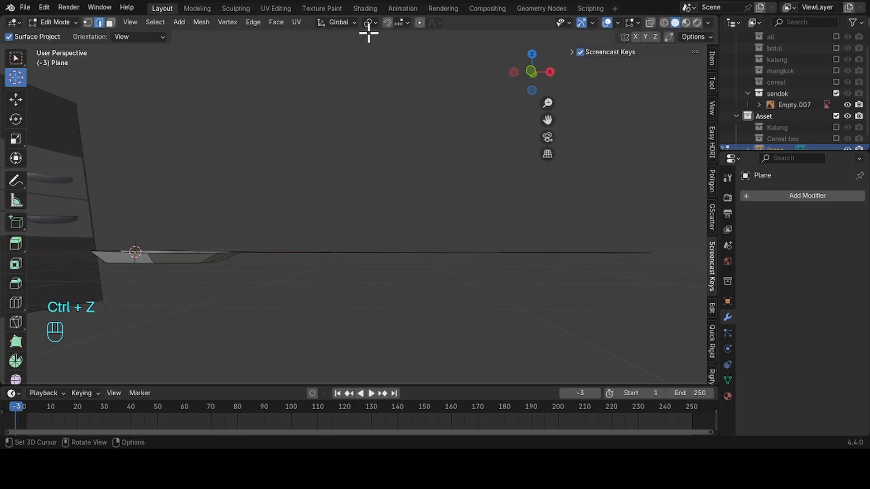
Step: Enable proportional editing and raise the selected handle cross edges about 0.226 m along Z with smooth falloff and a 1.772 m influence size
{"action": "left_click", "coordinate": [420, 22]}
{"action": "left_click", "coordinate": [16, 99]}
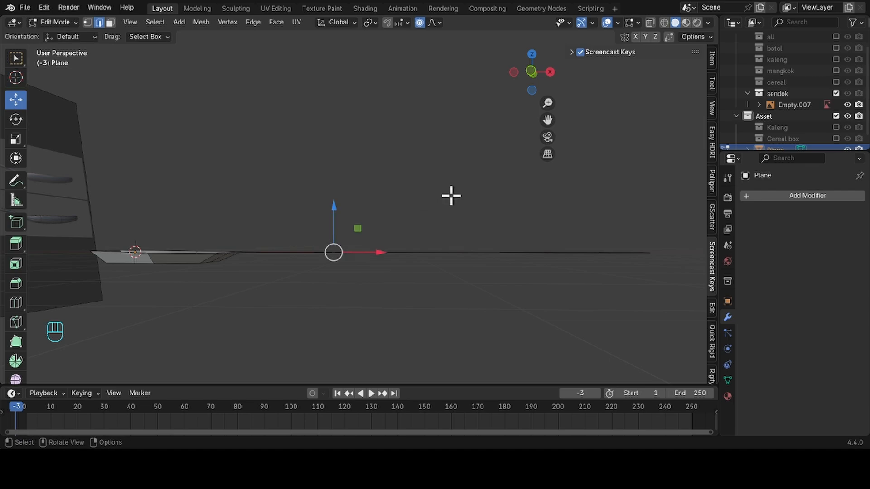
{"action": "middle_click_drag", "start_coordinate": [451, 194], "coordinate": [454, 219]}
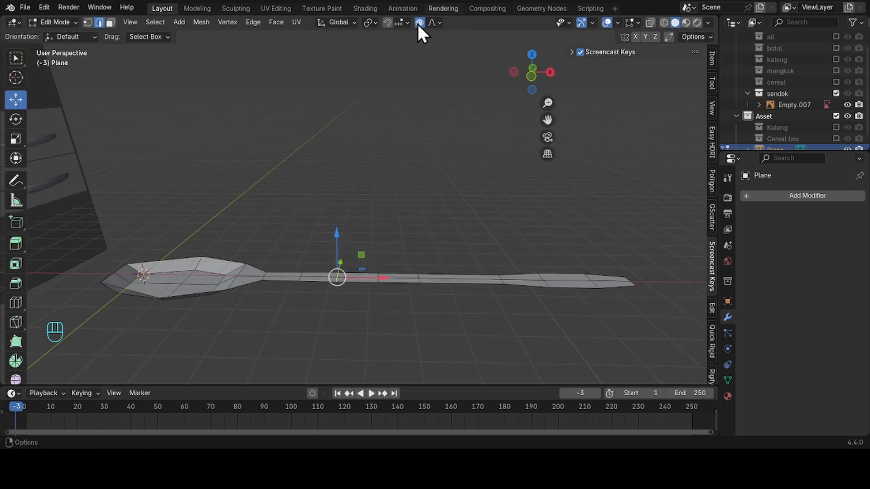
{"action": "key", "text": "g"}
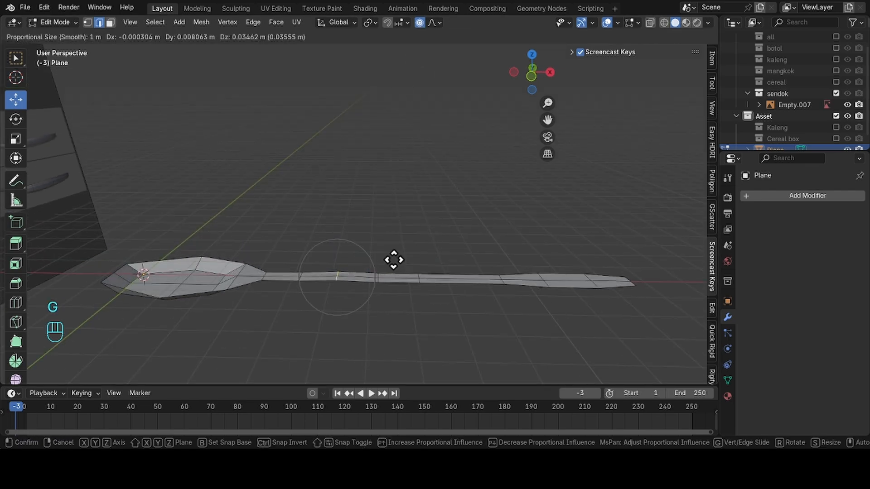
{"action": "scroll", "coordinate": [394, 259], "scroll_direction": "down", "scroll_amount": 1}
{"action": "scroll", "coordinate": [393, 259], "scroll_direction": "down", "scroll_amount": 7}
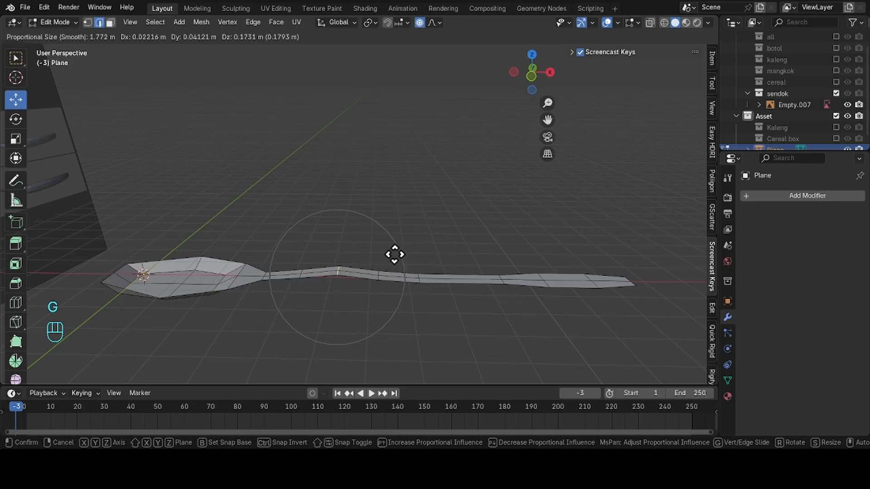
{"action": "key", "text": "z"}
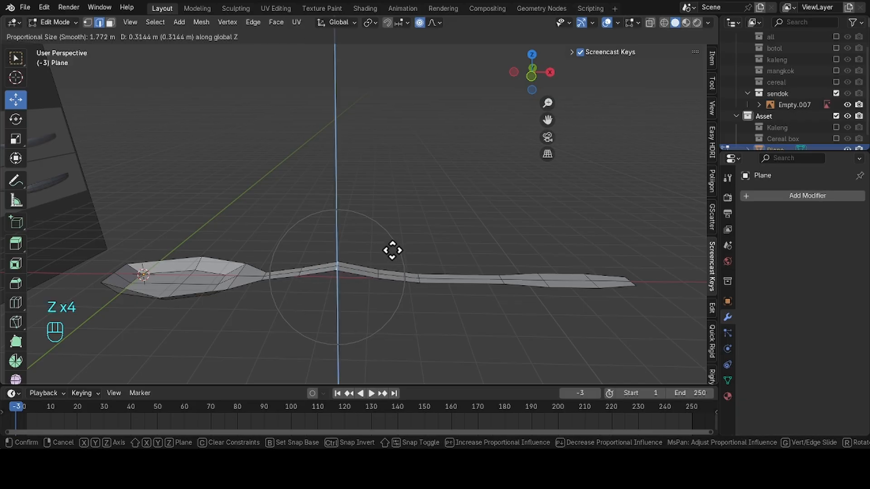
{"action": "left_click", "coordinate": [393, 253]}
{"action": "scroll", "coordinate": [343, 232], "scroll_direction": "down", "scroll_amount": 2}
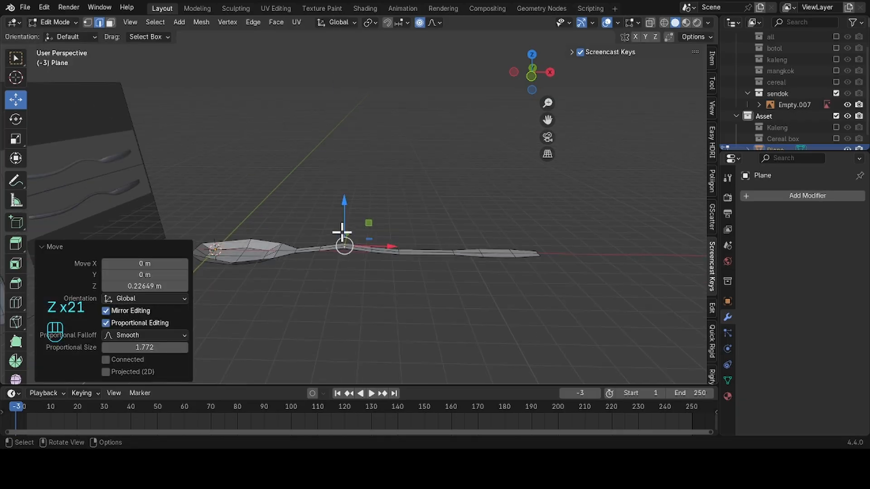
Step: Raise the selected handle cross edges another 0.224 m along the Z axis, and bring them back down about 0.15 m
{"action": "scroll", "coordinate": [349, 230], "scroll_direction": "up", "scroll_amount": 2}
{"action": "key", "text": "g"}
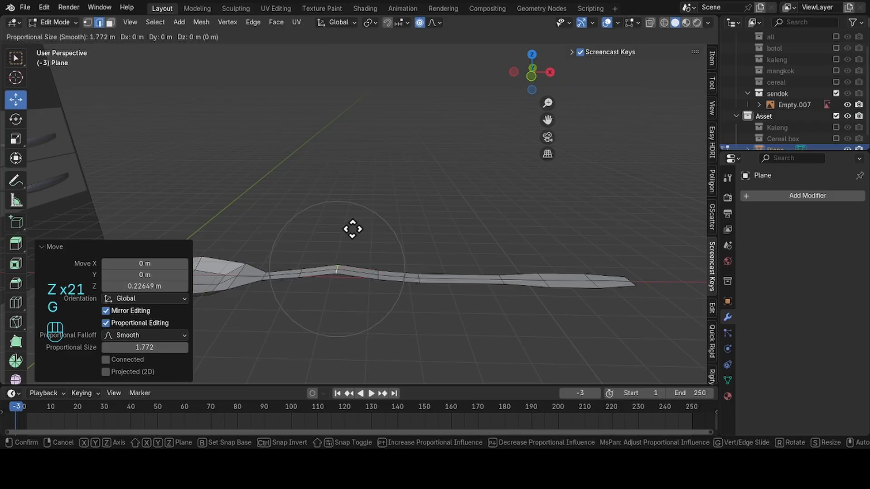
{"action": "key", "text": "z"}
{"action": "left_click", "coordinate": [356, 221]}
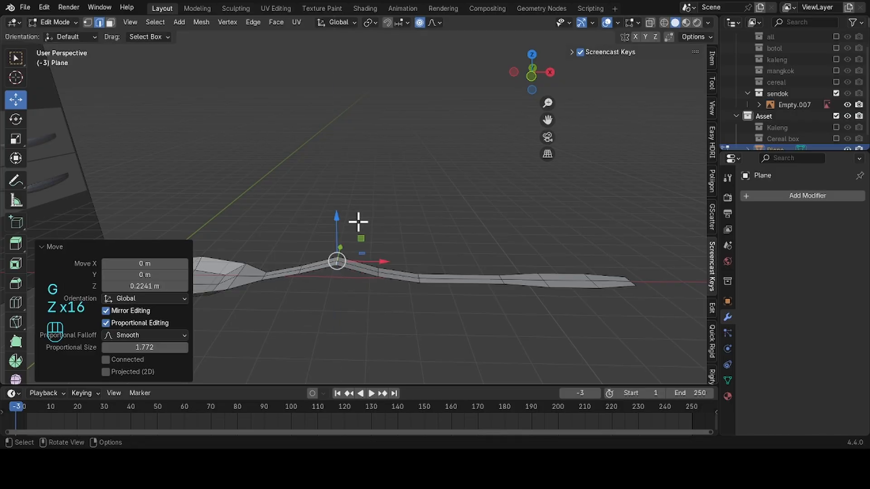
{"action": "key", "text": "g"}
{"action": "key", "text": "z"}
{"action": "key", "text": "z"}
{"action": "key", "text": "z"}
{"action": "left_click", "coordinate": [383, 277]}
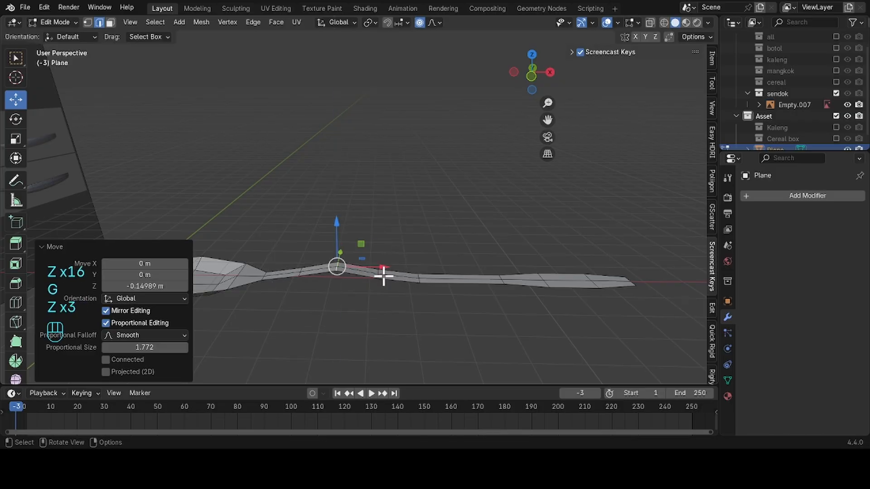
Step: Select the cross edge just behind the handle's raised hump and raise it slightly along the Z axis with proportional editing
{"action": "left_click", "coordinate": [419, 281]}
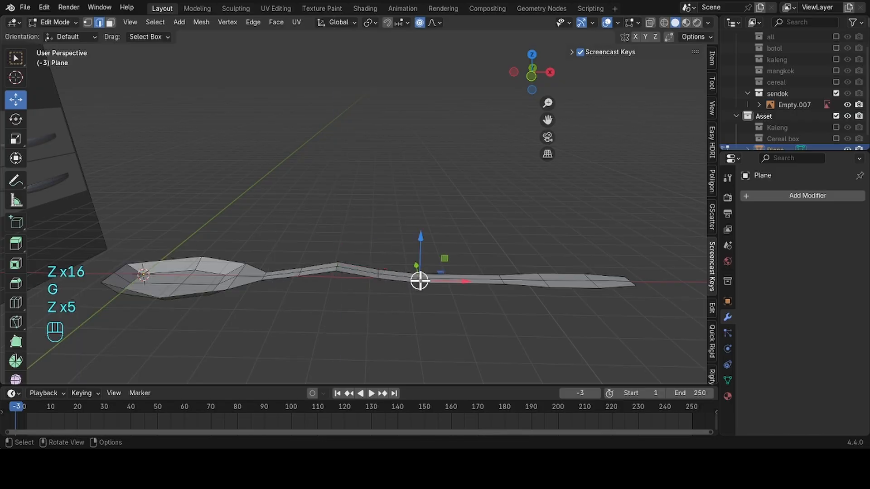
{"action": "left_click", "coordinate": [379, 276], "text": "alt"}
{"action": "left_click", "coordinate": [378, 276]}
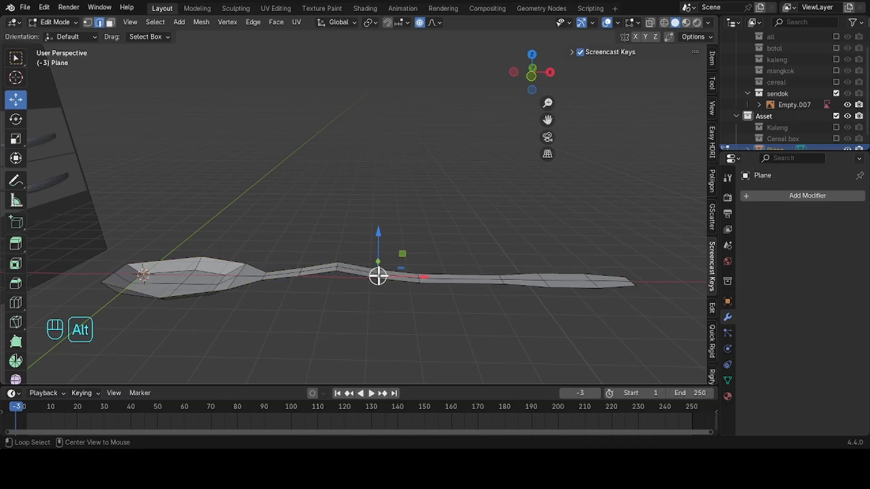
{"action": "middle_click_drag", "start_coordinate": [408, 252], "coordinate": [410, 255]}
{"action": "key", "text": "z"}
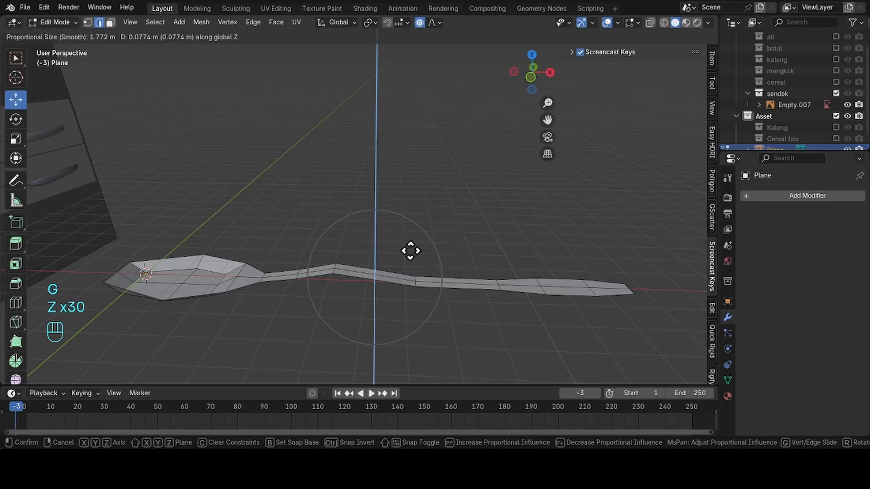
{"action": "left_click", "coordinate": [411, 252]}
Step: Select the cross edges in the middle of the straight handle section between the hump and the flared end
{"action": "middle_click_drag", "start_coordinate": [425, 247], "coordinate": [328, 234]}
{"action": "key", "text": "Tab"}
{"action": "key", "text": "Tab"}
{"action": "left_click_drag", "start_coordinate": [248, 272], "coordinate": [332, 304]}
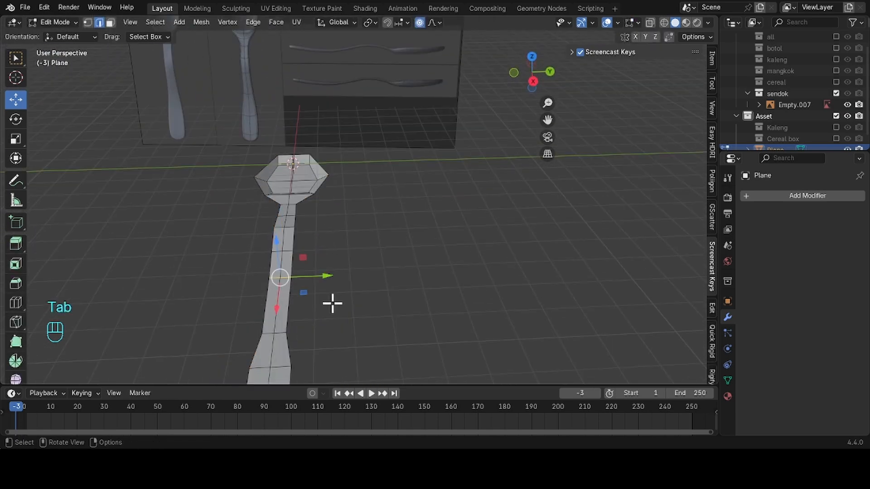
Step: Try to delete the selected cross edges of the straight handle section
{"action": "key", "text": "x"}
{"action": "left_click", "coordinate": [332, 303]}
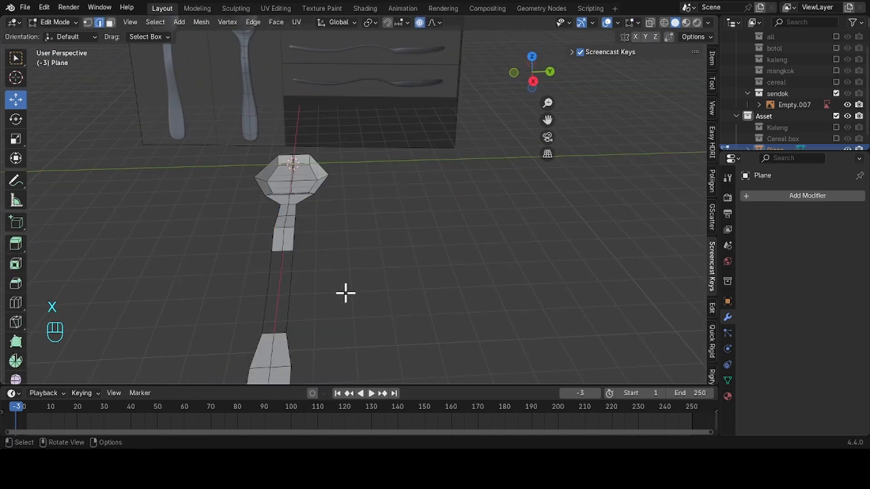
{"action": "key", "text": "ctrl+z"}
Step: Dissolve the selected cross edges of the straight handle section so its faces stay joined
{"action": "key", "text": "x"}
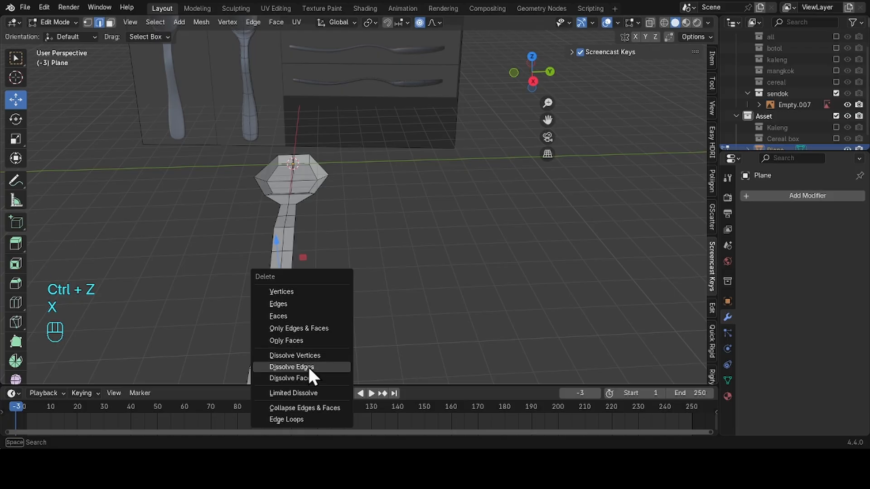
{"action": "left_click", "coordinate": [309, 366]}
{"action": "scroll", "coordinate": [312, 353], "scroll_direction": "down", "scroll_amount": 2}
{"action": "scroll", "coordinate": [321, 291], "scroll_direction": "down", "scroll_amount": 2}
Step: Select the whole flared end of the handle and move it toward the bowl along the X axis to shorten the handle
{"action": "left_click_drag", "start_coordinate": [283, 269], "coordinate": [373, 350]}
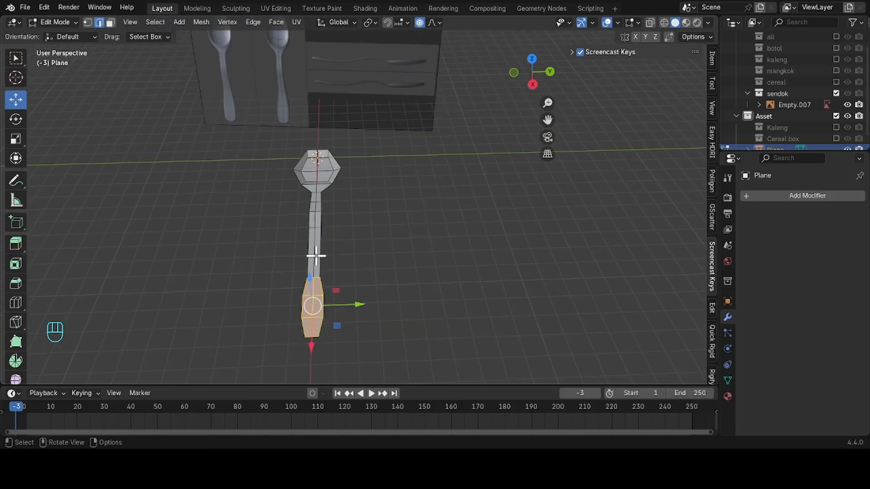
{"action": "left_click", "coordinate": [315, 271]}
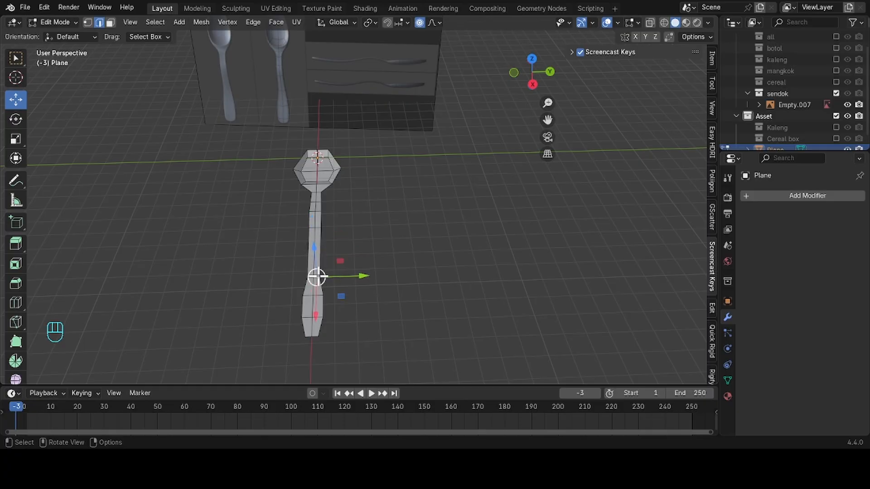
{"action": "scroll", "coordinate": [336, 281], "scroll_direction": "up", "scroll_amount": 3}
{"action": "scroll", "coordinate": [306, 310], "scroll_direction": "down", "scroll_amount": 3}
{"action": "left_click_drag", "start_coordinate": [272, 274], "coordinate": [392, 359]}
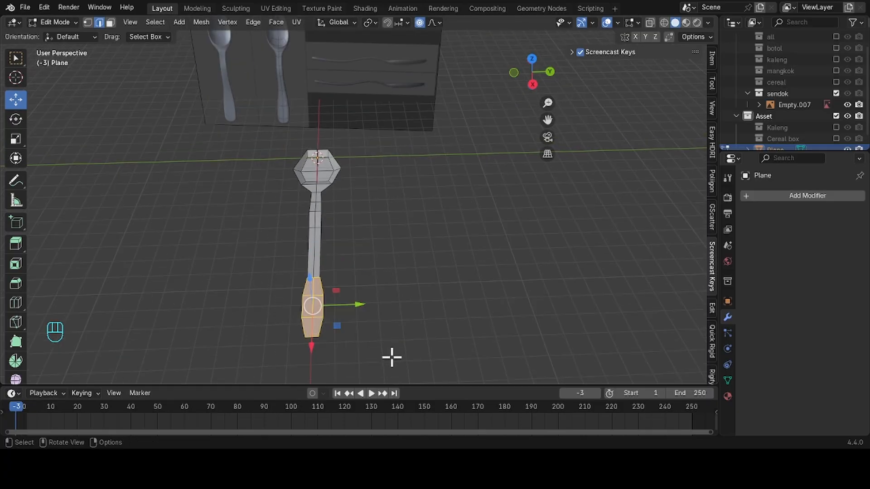
{"action": "key", "text": "g"}
{"action": "key", "text": "z"}
{"action": "key", "text": "z"}
{"action": "key", "text": "z"}
{"action": "key", "text": "z"}
{"action": "key", "text": "x"}
{"action": "key", "text": "x"}
{"action": "key", "text": "x"}
{"action": "key", "text": "x"}
{"action": "key", "text": "x"}
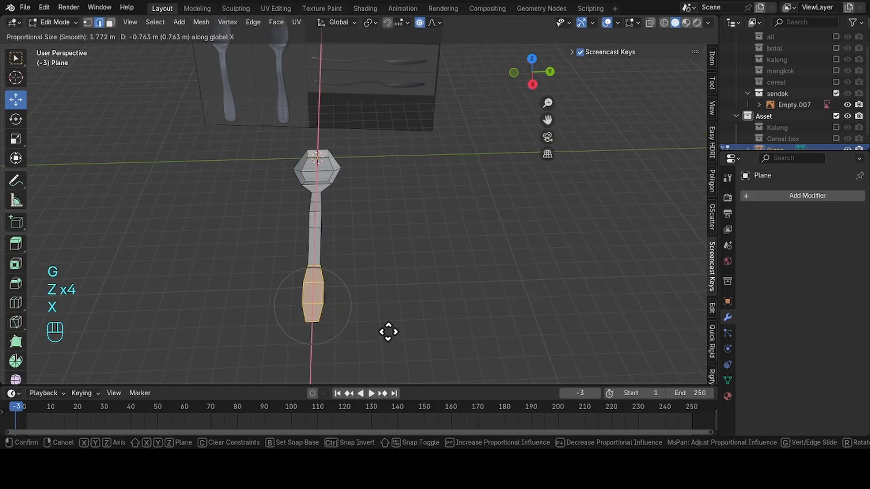
{"action": "key", "text": "x"}
{"action": "key", "text": "x"}
{"action": "key", "text": "x"}
{"action": "key", "text": "x"}
{"action": "key", "text": "x"}
{"action": "key", "text": "x"}
{"action": "key", "text": "x"}
{"action": "key", "text": "x"}
{"action": "key", "text": "x"}
{"action": "key", "text": "x"}
{"action": "left_click", "coordinate": [387, 316]}
Step: Fine-tune the position of the handle's selected flared end along the X axis
{"action": "middle_click_drag", "start_coordinate": [387, 317], "coordinate": [339, 195]}
{"action": "key", "text": "g"}
{"action": "key", "text": "x"}
{"action": "key", "text": "x"}
{"action": "key", "text": "x"}
{"action": "key", "text": "x"}
{"action": "key", "text": "x"}
{"action": "left_click", "coordinate": [482, 266]}
Step: Return to Object Mode and add a Solidify modifier to the spoon
{"action": "key", "text": "Tab"}
{"action": "left_click", "coordinate": [755, 195]}
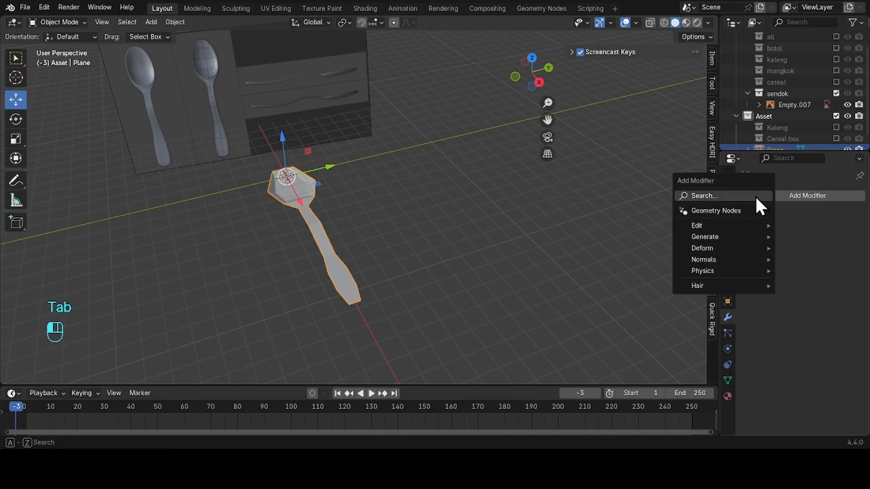
{"action": "type", "text": "solidy"}
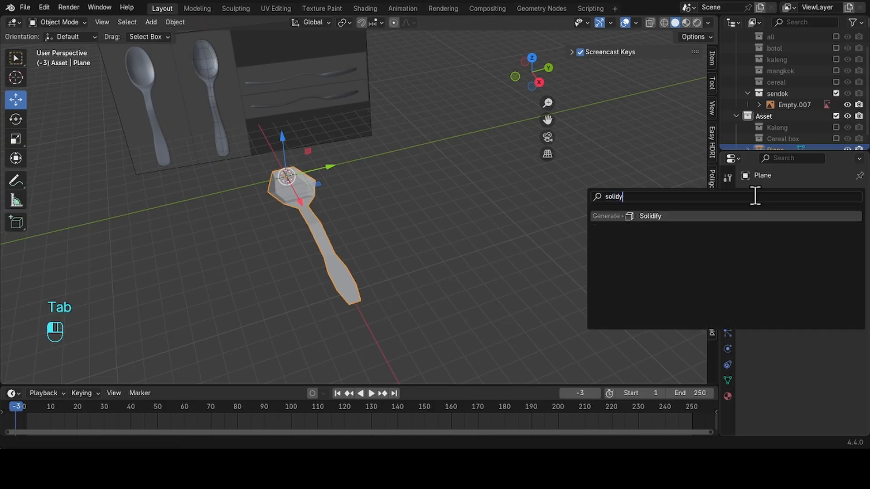
{"action": "key", "text": "Return"}
{"action": "middle_click_drag", "start_coordinate": [543, 190], "coordinate": [410, 154]}
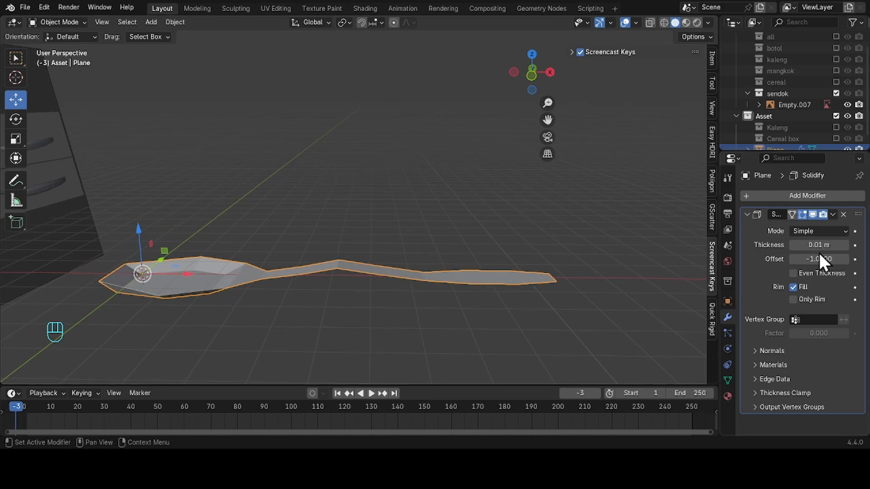
Step: Set the Solidify modifier's thickness to 0.1 m and its offset to about -0.403
{"action": "left_click_drag", "start_coordinate": [819, 245], "coordinate": [832, 244]}
{"action": "middle_click_drag", "start_coordinate": [254, 204], "coordinate": [299, 250]}
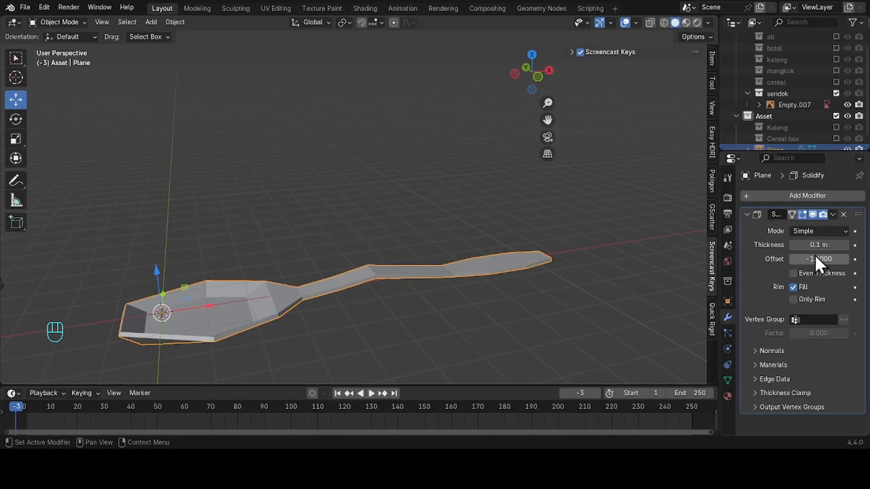
{"action": "mouse_move", "coordinate": [815, 257]}
{"action": "left_mouse_down"}
{"action": "mouse_move", "coordinate": [834, 257]}
{"action": "mouse_move", "coordinate": [815, 256]}
{"action": "left_mouse_up"}
{"action": "middle_click_drag", "start_coordinate": [399, 200], "coordinate": [439, 219]}
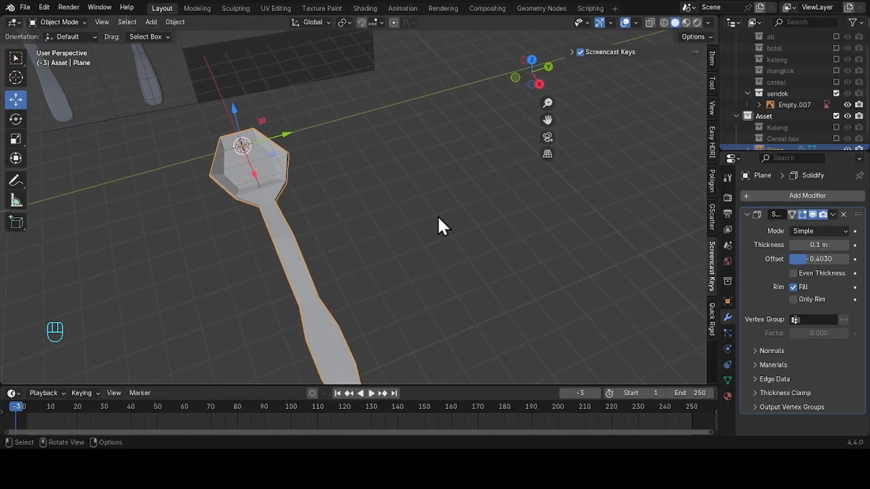
{"action": "left_click", "coordinate": [814, 246]}
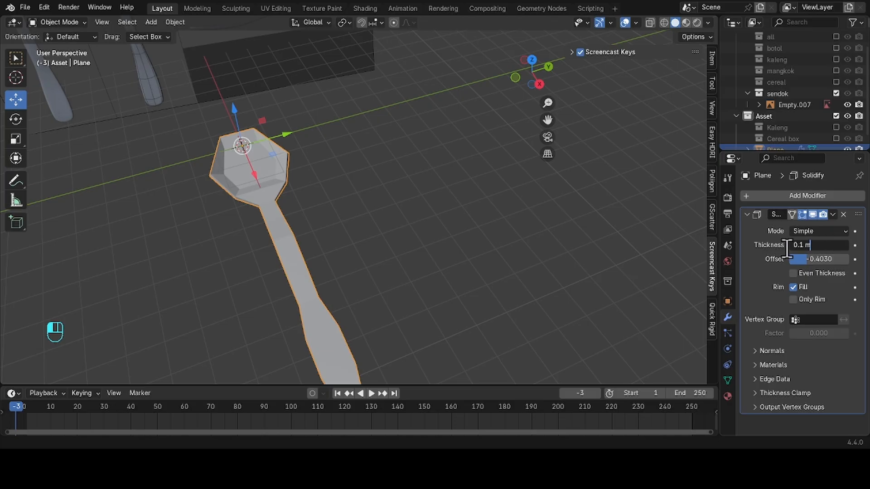
{"action": "key", "text": "BackSpace"}
{"action": "key", "text": "BackSpace"}
{"action": "key", "text": "BackSpace"}
{"action": "key", "text": "BackSpace"}
{"action": "key", "text": "BackSpace"}
{"action": "type", "text": "0.22"}
{"action": "key", "text": "Return"}
Step: Set the Solidify modifier's offset to 0
{"action": "left_click_drag", "start_coordinate": [813, 245], "coordinate": [816, 261]}
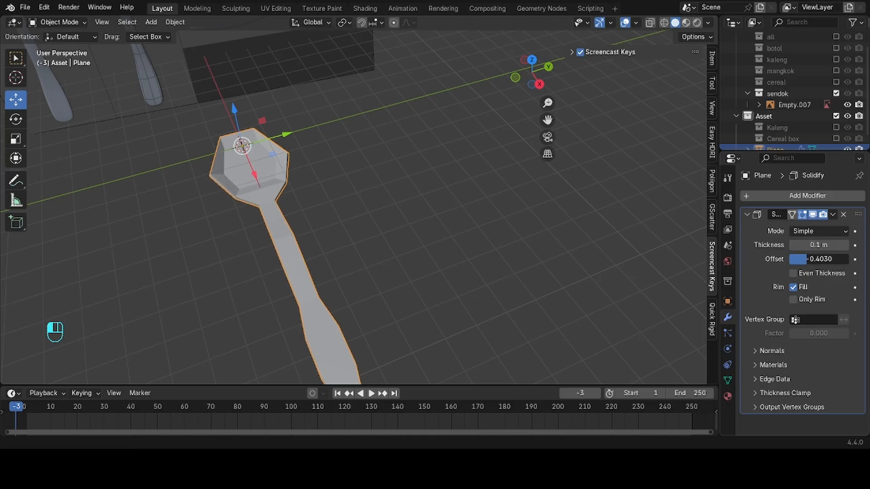
{"action": "left_click", "coordinate": [827, 259]}
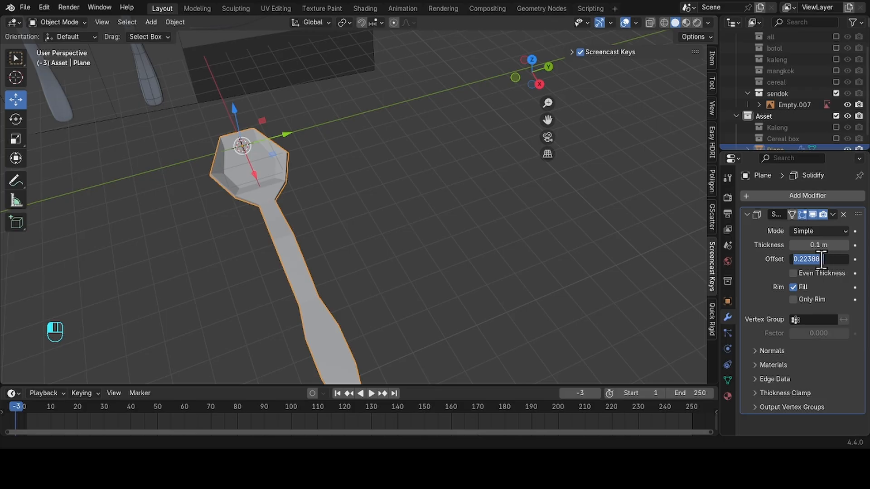
{"action": "type", "text": "0"}
{"action": "key", "text": "Return"}
{"action": "middle_click_drag", "start_coordinate": [567, 222], "coordinate": [284, 175]}
{"action": "left_click", "coordinate": [285, 176]}
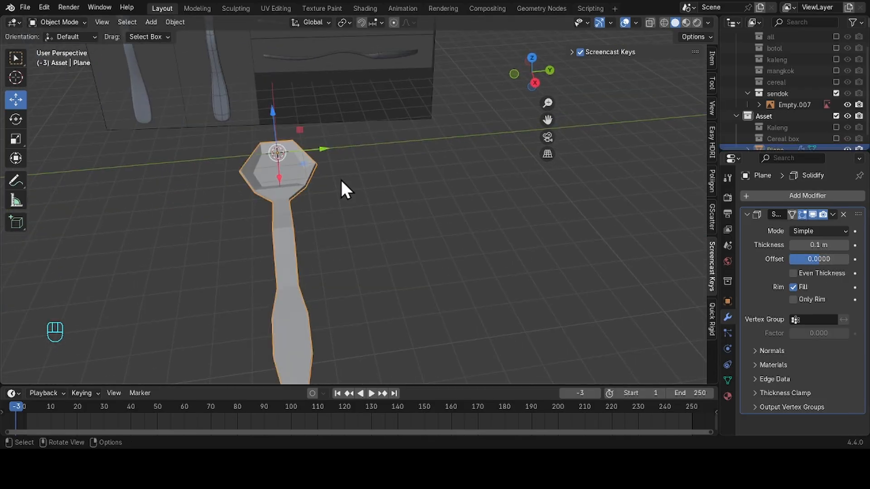
Step: Add a Subdivision Surface modifier to the spoon and set its viewport level to 2
{"action": "left_click", "coordinate": [793, 195]}
{"action": "type", "text": "sub"}
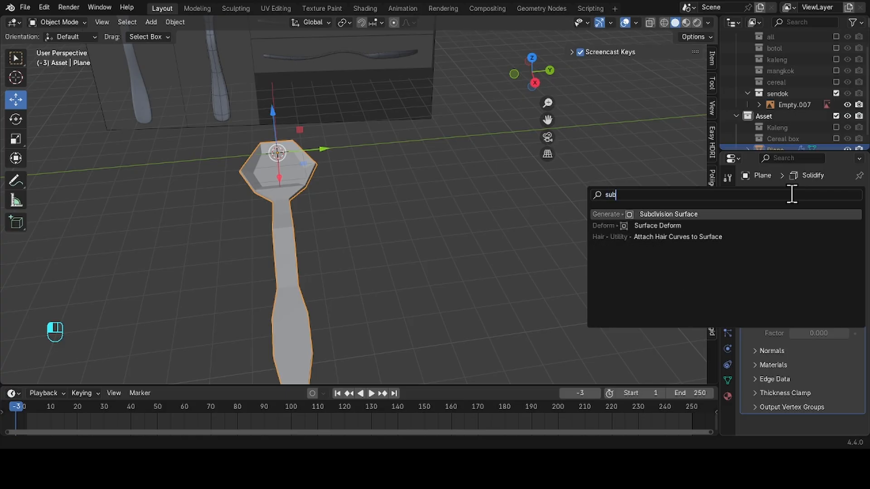
{"action": "key", "text": "Return"}
{"action": "scroll", "coordinate": [847, 307], "scroll_direction": "down", "scroll_amount": 3}
{"action": "middle_click_drag", "start_coordinate": [544, 217], "coordinate": [596, 143]}
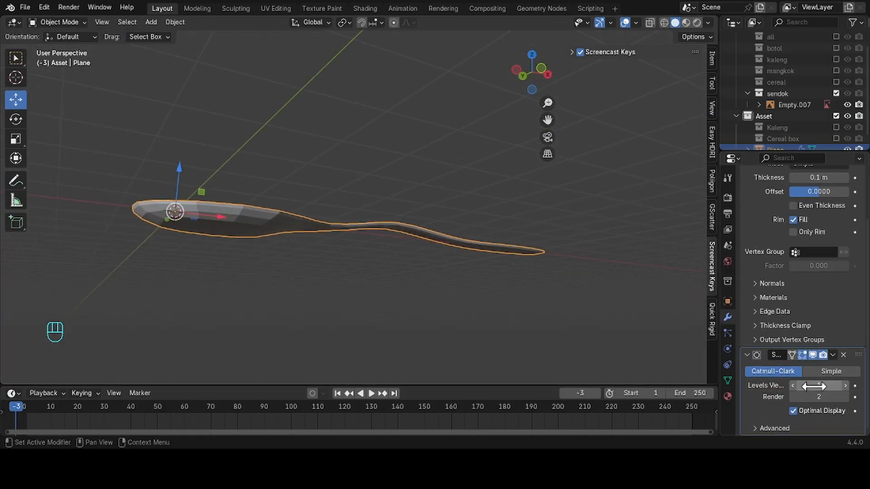
{"action": "left_click_drag", "start_coordinate": [814, 386], "coordinate": [822, 387]}
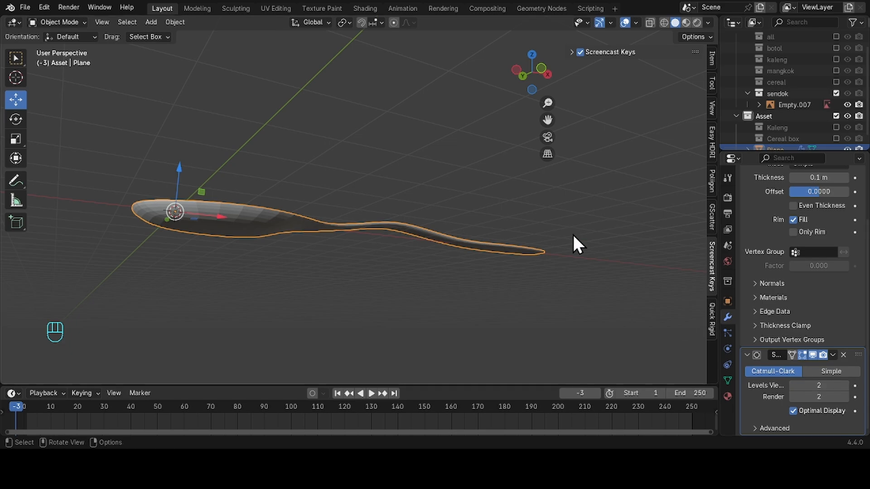
{"action": "middle_click_drag", "start_coordinate": [575, 245], "coordinate": [391, 278]}
Step: Enter Edit Mode, switch to face selection and select the bottom faces of the spoon's bowl
{"action": "key", "text": "Tab"}
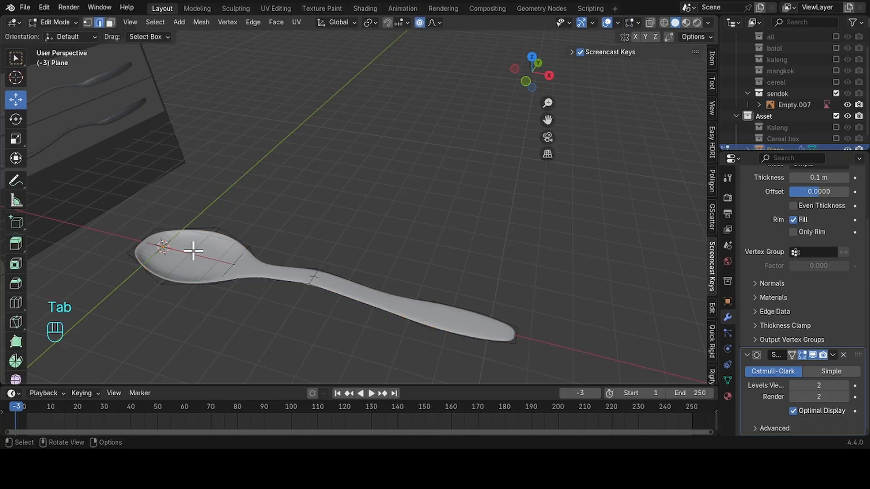
{"action": "left_click", "coordinate": [110, 21]}
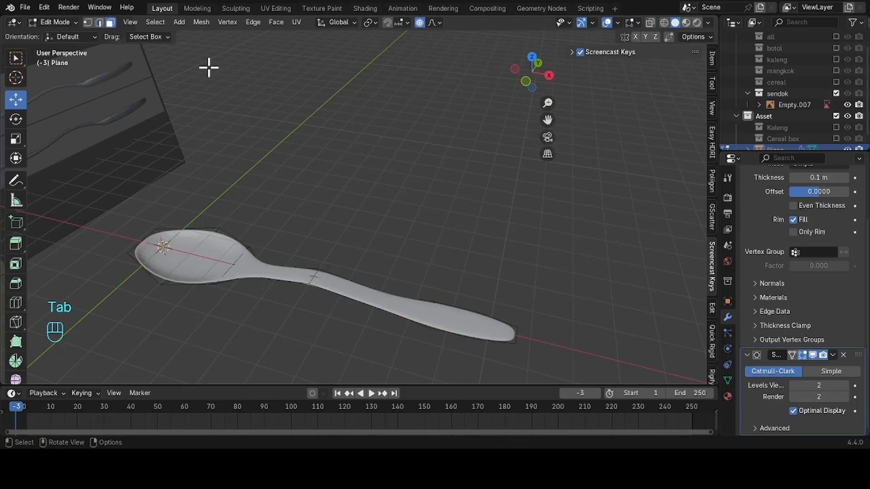
{"action": "middle_click_drag", "start_coordinate": [208, 66], "coordinate": [186, 234]}
{"action": "left_click_drag", "start_coordinate": [186, 235], "coordinate": [218, 268]}
{"action": "middle_click_drag", "start_coordinate": [218, 268], "coordinate": [261, 134]}
Step: Try to lower the bowl's bottom faces along the Z axis with proportional editing on
{"action": "key", "text": "g"}
{"action": "key", "text": "z"}
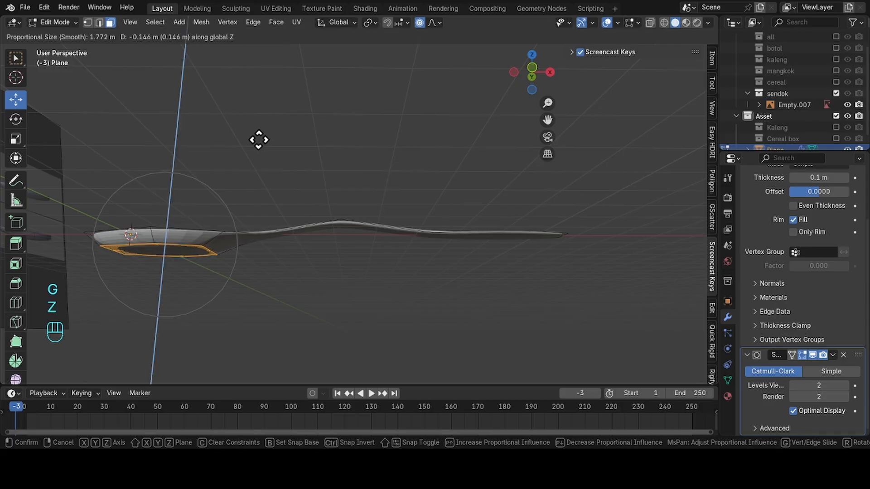
{"action": "left_click", "coordinate": [258, 142]}
{"action": "key", "text": "ctrl+z"}
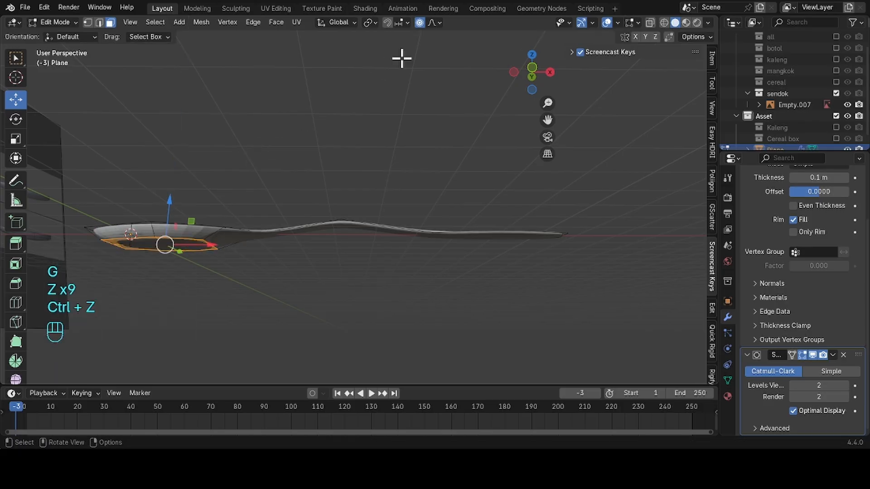
Step: Turn off proportional editing and lower the bowl's selected bottom faces about 0.113 m along the Z axis
{"action": "left_click", "coordinate": [421, 22]}
{"action": "key", "text": "g"}
{"action": "key", "text": "z"}
{"action": "key", "text": "z"}
{"action": "key", "text": "z"}
{"action": "key", "text": "z"}
{"action": "key", "text": "z"}
{"action": "key", "text": "z"}
{"action": "key", "text": "z"}
{"action": "key", "text": "z"}
{"action": "key", "text": "z"}
{"action": "key", "text": "z"}
{"action": "key", "text": "z"}
{"action": "key", "text": "z"}
{"action": "key", "text": "z"}
{"action": "key", "text": "z"}
{"action": "key", "text": "z"}
{"action": "key", "text": "z"}
{"action": "key", "text": "z"}
{"action": "key", "text": "z"}
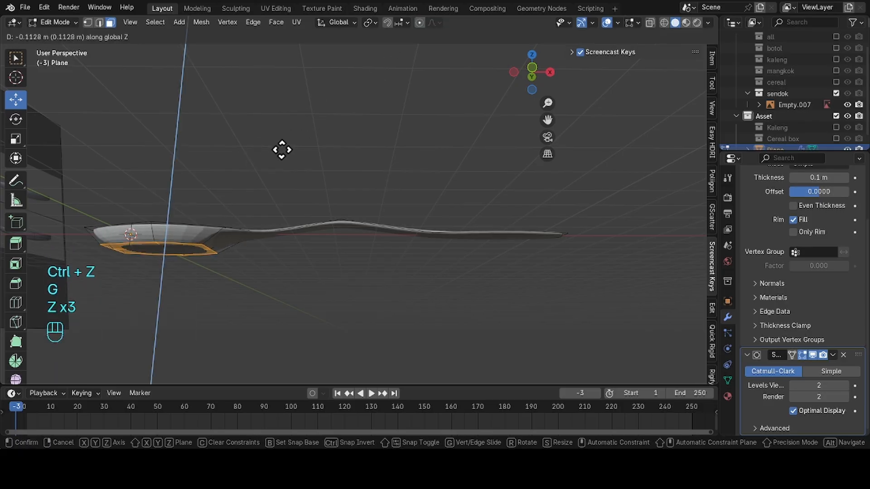
{"action": "left_click", "coordinate": [282, 150]}
{"action": "middle_click_drag", "start_coordinate": [282, 150], "coordinate": [300, 136]}
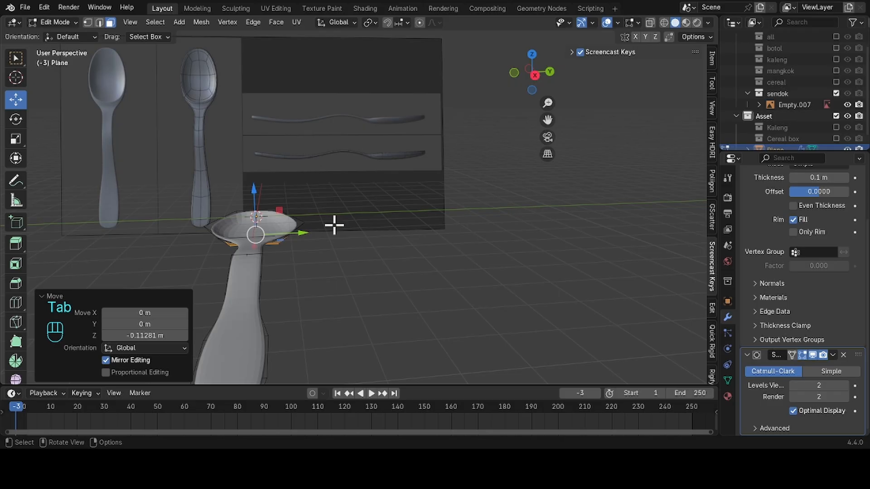
Step: Hide the Subdivision and Solidify modifiers in the viewport and select the whole mesh in Edit Mode to examine the base geometry
{"action": "key", "text": "Tab"}
{"action": "mouse_move", "coordinate": [346, 243]}
{"action": "middle_mouse_down"}
{"action": "mouse_move", "coordinate": [301, 185]}
{"action": "mouse_move", "coordinate": [311, 169]}
{"action": "mouse_move", "coordinate": [338, 249]}
{"action": "middle_mouse_up"}
{"action": "left_click", "coordinate": [814, 355]}
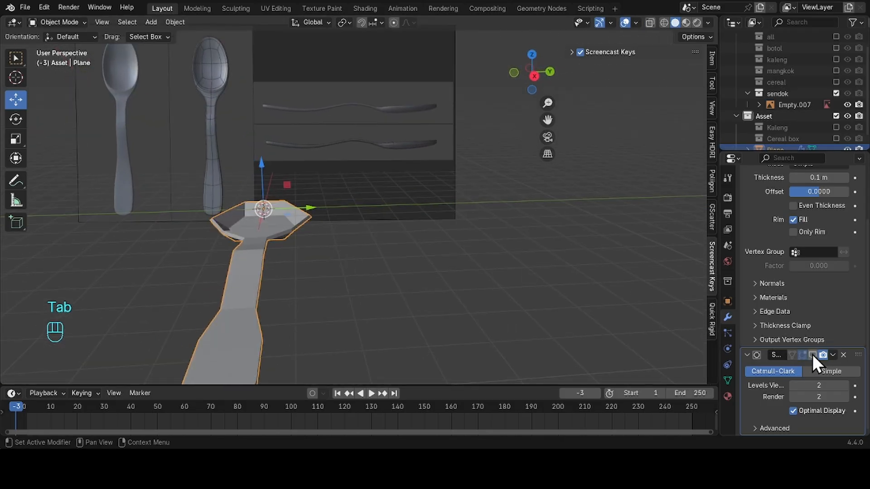
{"action": "middle_click_drag", "start_coordinate": [447, 238], "coordinate": [429, 266]}
{"action": "key", "text": "Tab"}
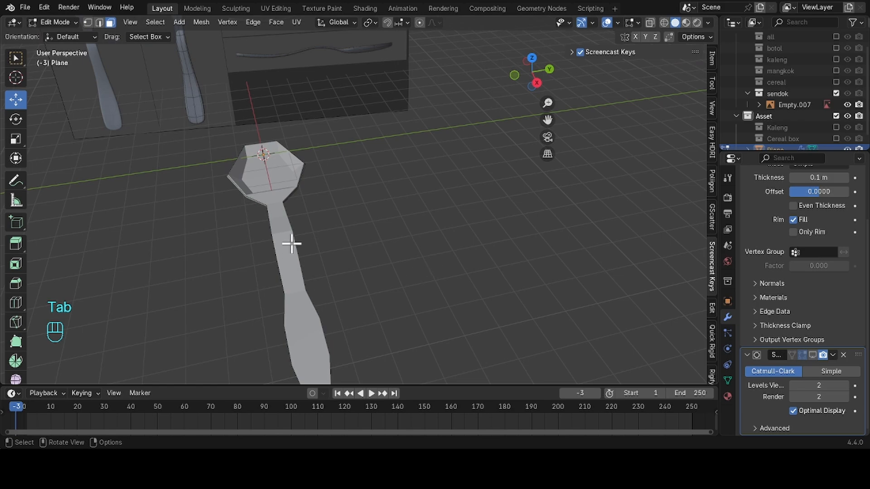
{"action": "key", "text": "a"}
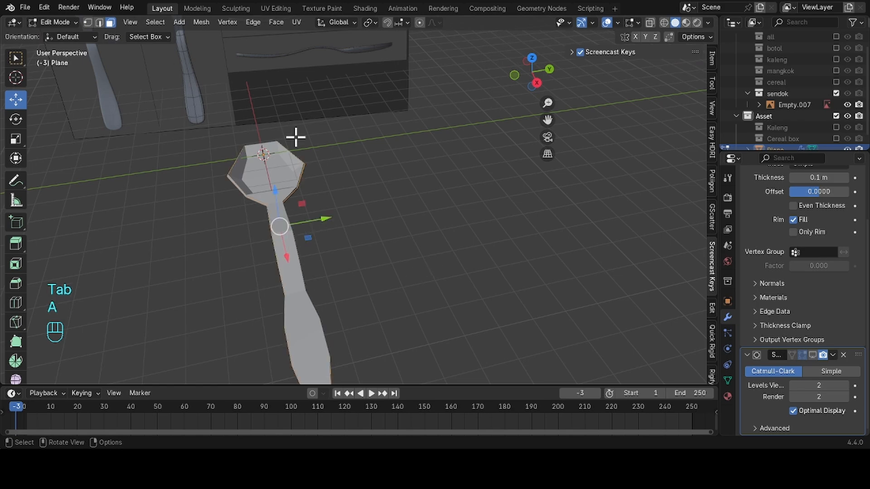
{"action": "middle_click_drag", "start_coordinate": [295, 137], "coordinate": [409, 181]}
{"action": "scroll", "coordinate": [838, 213], "scroll_direction": "up", "scroll_amount": 4}
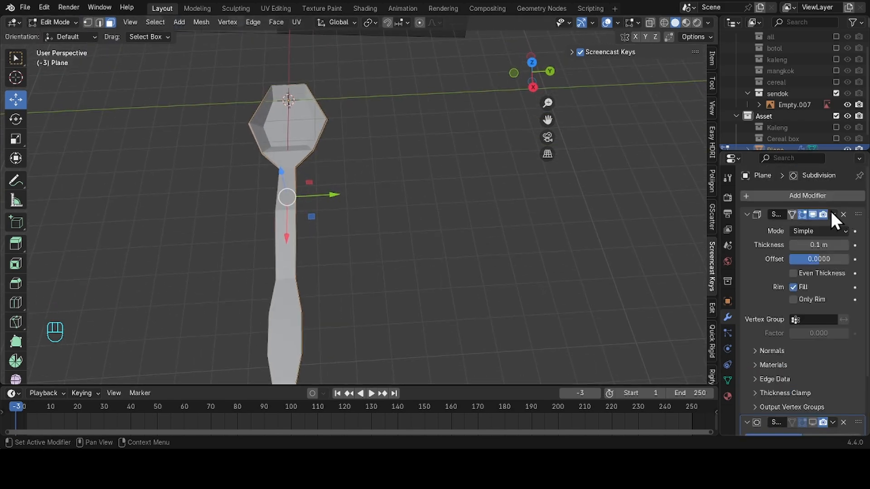
{"action": "left_click", "coordinate": [813, 215]}
{"action": "middle_click_drag", "start_coordinate": [558, 189], "coordinate": [453, 83]}
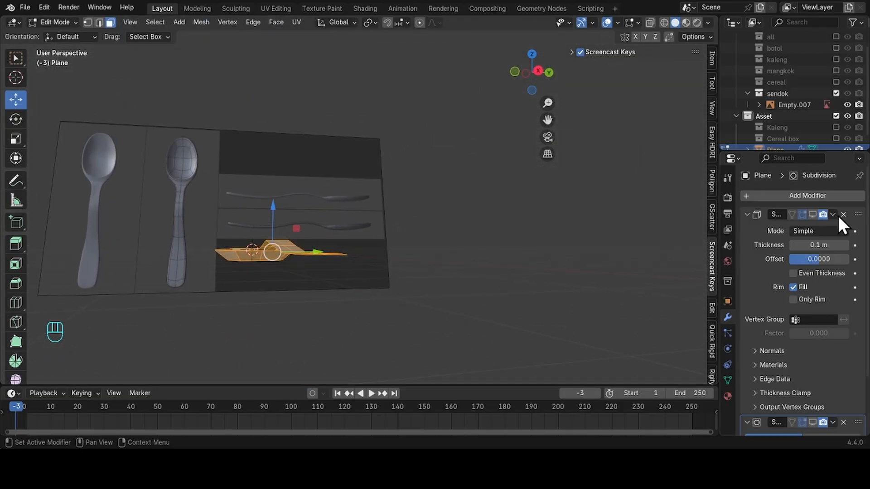
Step: Show the Solidify and Subdivision modifiers in the viewport again and examine the smoothed spoon
{"action": "left_click", "coordinate": [813, 215]}
{"action": "scroll", "coordinate": [828, 385], "scroll_direction": "down", "scroll_amount": 2}
{"action": "left_click", "coordinate": [814, 378]}
{"action": "middle_click_drag", "start_coordinate": [417, 231], "coordinate": [494, 213]}
{"action": "middle_click_drag", "start_coordinate": [448, 192], "coordinate": [399, 231]}
Step: Return the spoon to Object Mode and review its shape against the reference image
{"action": "scroll", "coordinate": [825, 174], "scroll_direction": "up", "scroll_amount": 2}
{"action": "left_click", "coordinate": [808, 197]}
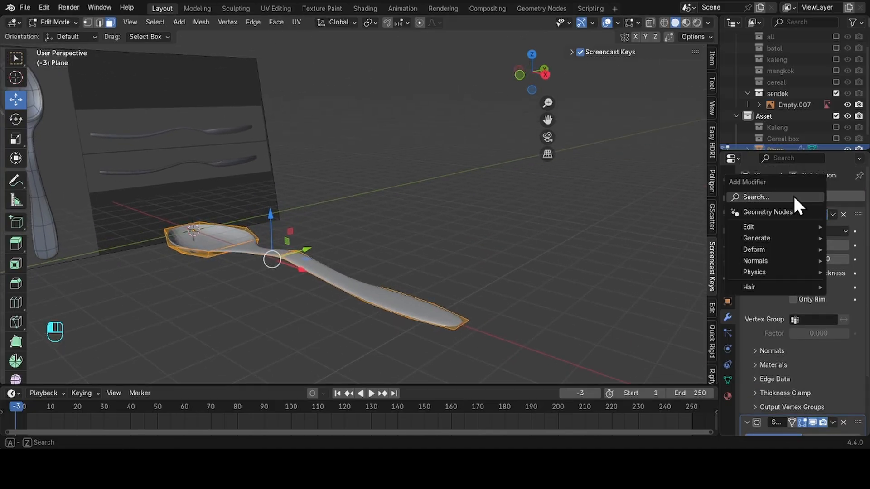
{"action": "key", "text": "Tab"}
{"action": "middle_click_drag", "start_coordinate": [547, 201], "coordinate": [481, 199]}
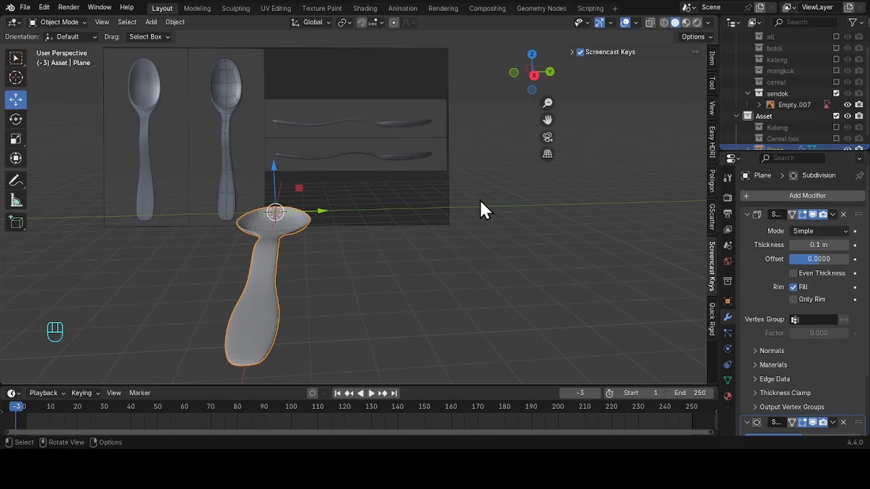
{"action": "middle_click_drag", "start_coordinate": [489, 192], "coordinate": [360, 173]}
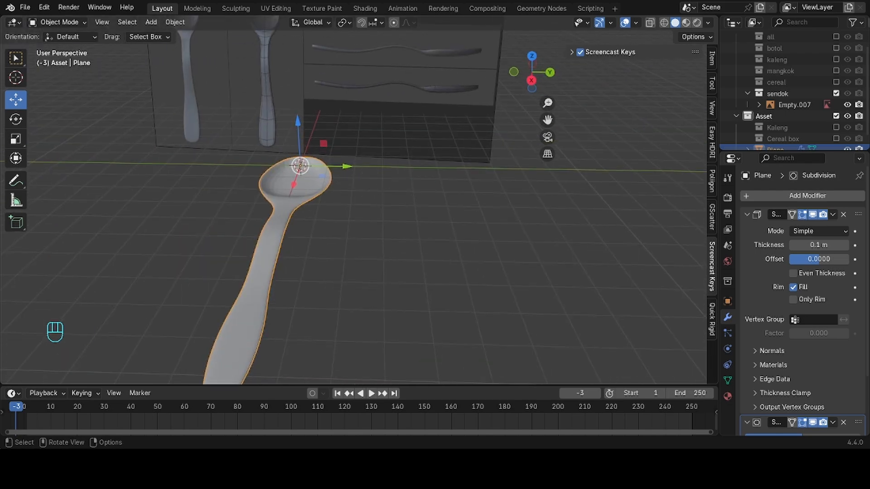